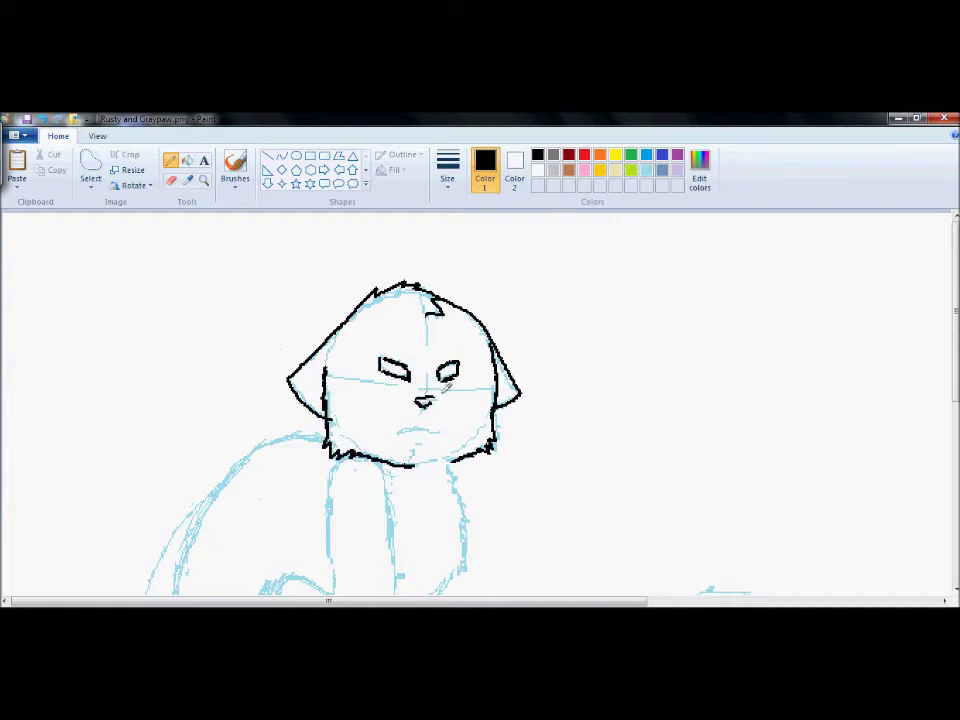
# Ink the standing cat's mouth and furry upper-body outline in black, tracing the chest, back and upper front leg over the blue sketch
pyautogui.moveTo(394, 432)
pyautogui.mouseDown()
pyautogui.moveTo(438, 430)
pyautogui.moveTo(468, 446)
pyautogui.moveTo(458, 505)
pyautogui.moveTo(406, 540)
pyautogui.mouseUp()
pyautogui.scroll(-1, 450, 400)
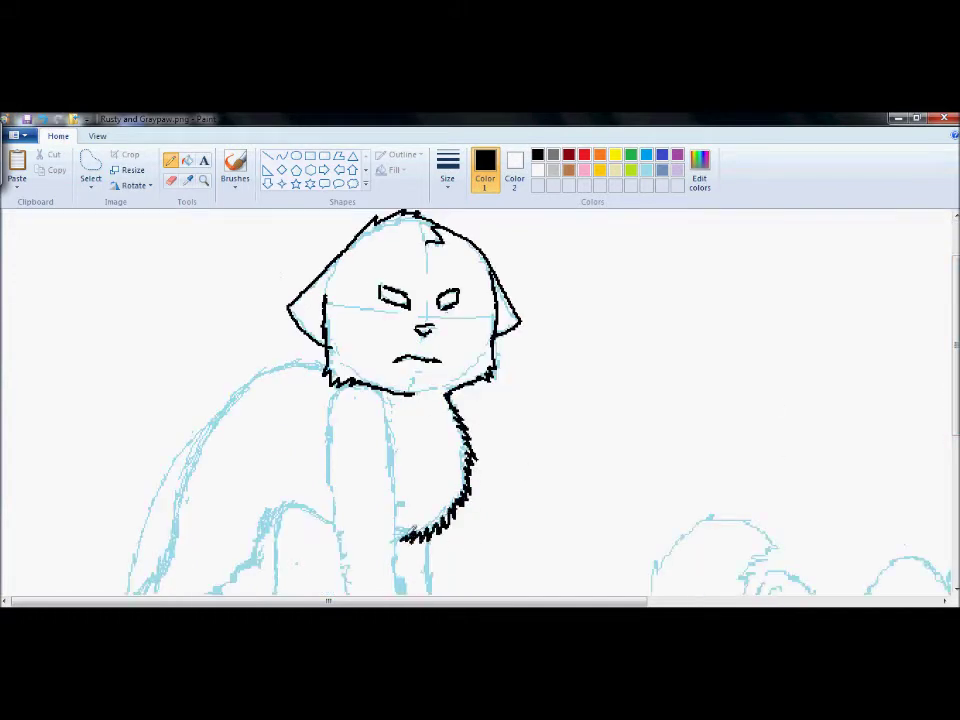
pyautogui.moveTo(330, 364)
pyautogui.mouseDown()
pyautogui.moveTo(291, 362)
pyautogui.moveTo(223, 406)
pyautogui.mouseUp()
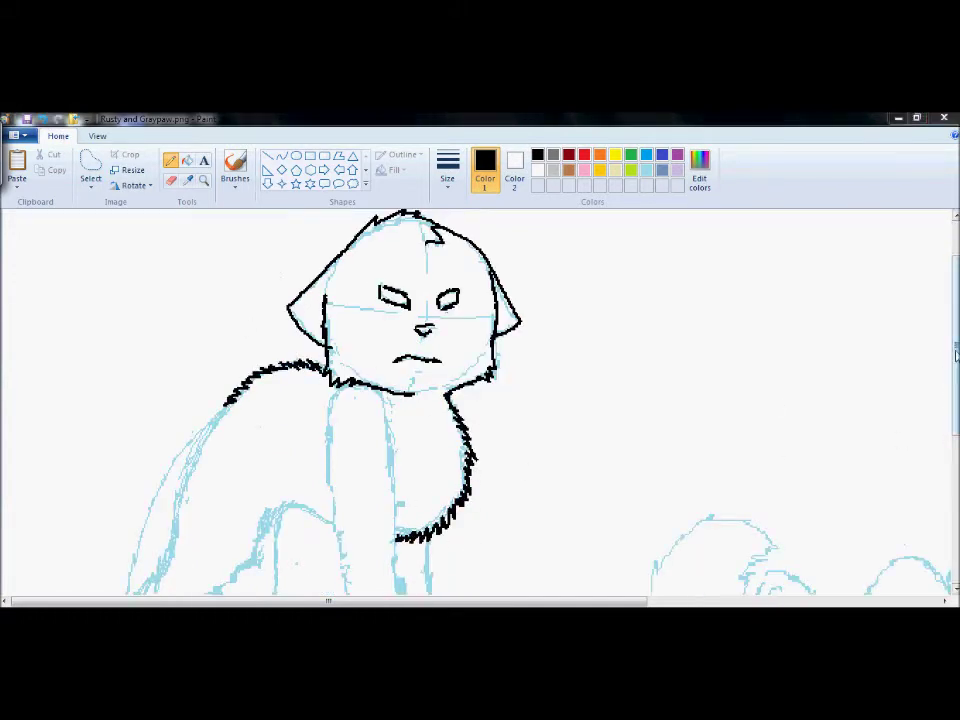
pyautogui.scroll(-1, 943, 360)
pyautogui.moveTo(393, 378); pyautogui.dragTo(398, 470)
pyautogui.moveTo(328, 358); pyautogui.dragTo(343, 503)
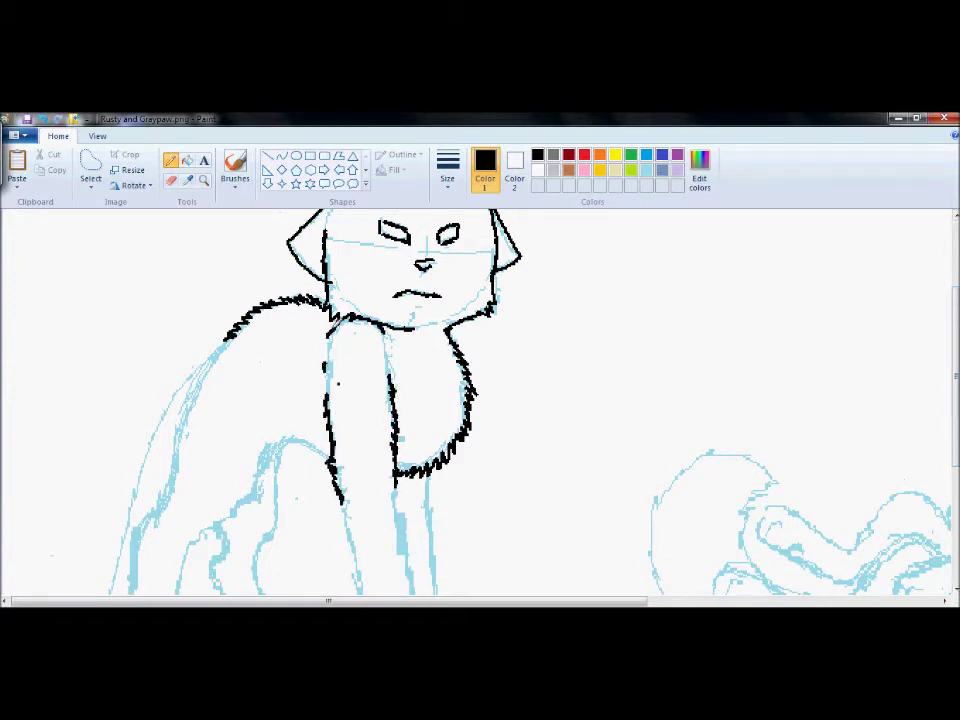
pyautogui.moveTo(242, 322)
pyautogui.mouseDown()
pyautogui.moveTo(186, 410)
pyautogui.moveTo(170, 477)
pyautogui.moveTo(135, 535)
pyautogui.mouseUp()
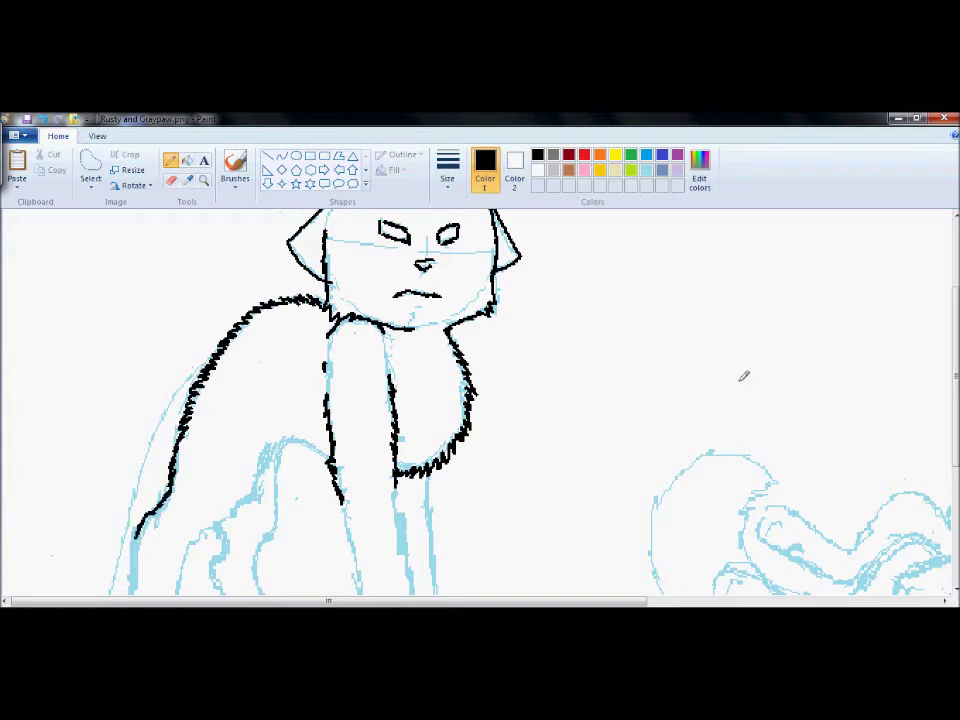
# Ink both hind legs of the standing cat with their paws and toes, including the belly line
pyautogui.scroll(-3, 744, 376)
pyautogui.moveTo(140, 390); pyautogui.dragTo(142, 545)
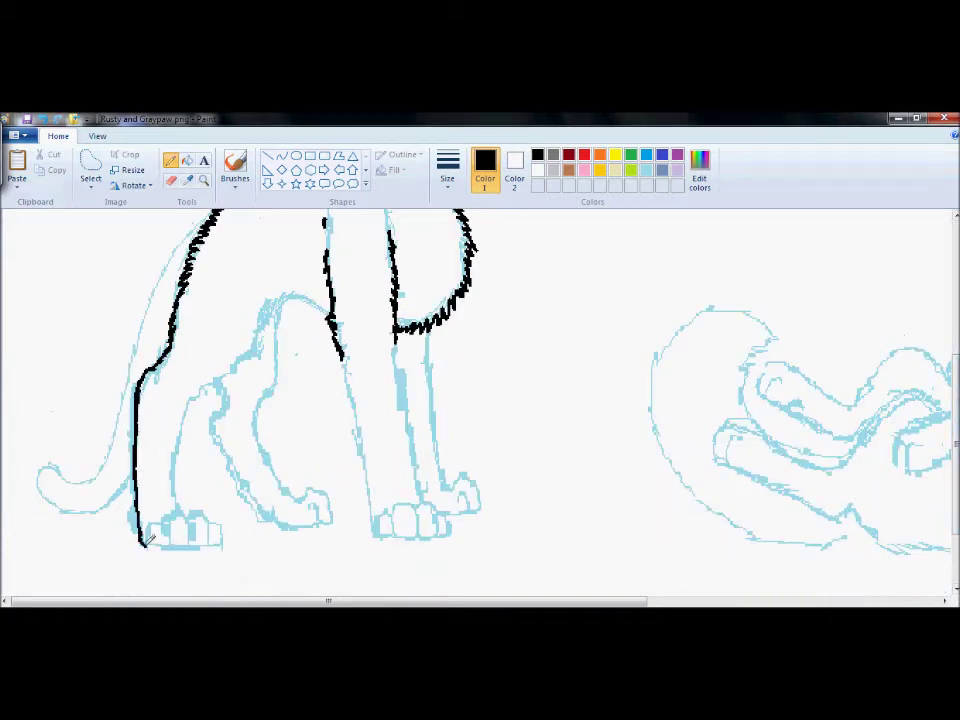
pyautogui.moveTo(332, 310)
pyautogui.mouseDown()
pyautogui.moveTo(292, 301)
pyautogui.moveTo(265, 321)
pyautogui.moveTo(242, 370)
pyautogui.moveTo(190, 398)
pyautogui.moveTo(181, 510)
pyautogui.moveTo(146, 532)
pyautogui.moveTo(158, 534)
pyautogui.moveTo(165, 520)
pyautogui.moveTo(172, 544)
pyautogui.moveTo(192, 520)
pyautogui.mouseUp()
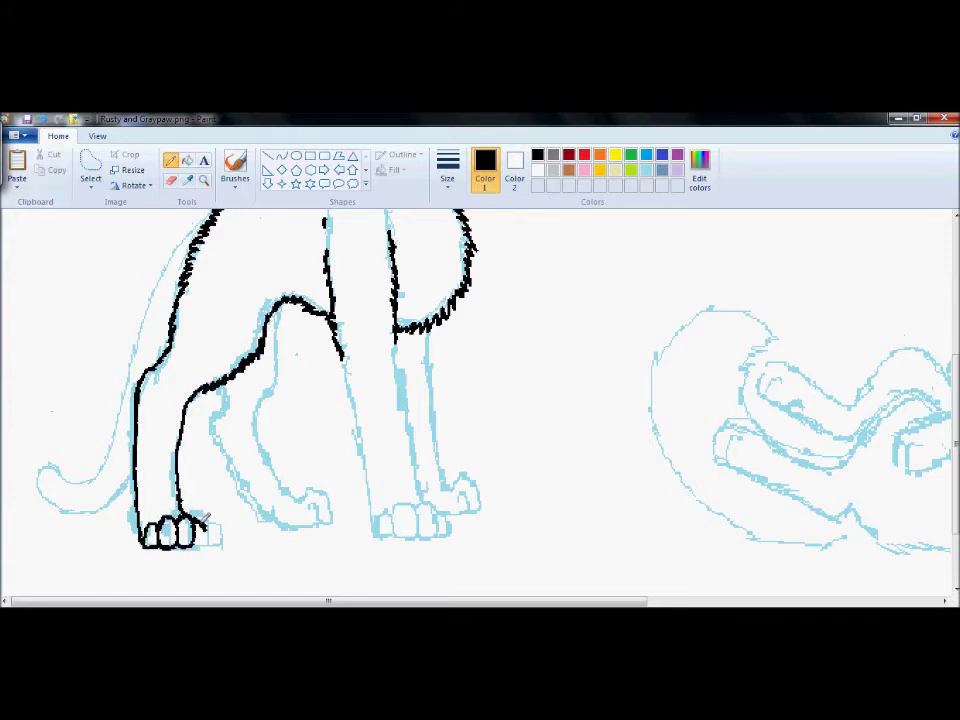
pyautogui.moveTo(283, 306); pyautogui.dragTo(264, 400)
pyautogui.moveTo(212, 398)
pyautogui.mouseDown()
pyautogui.moveTo(219, 431)
pyautogui.moveTo(268, 515)
pyautogui.moveTo(316, 524)
pyautogui.mouseUp()
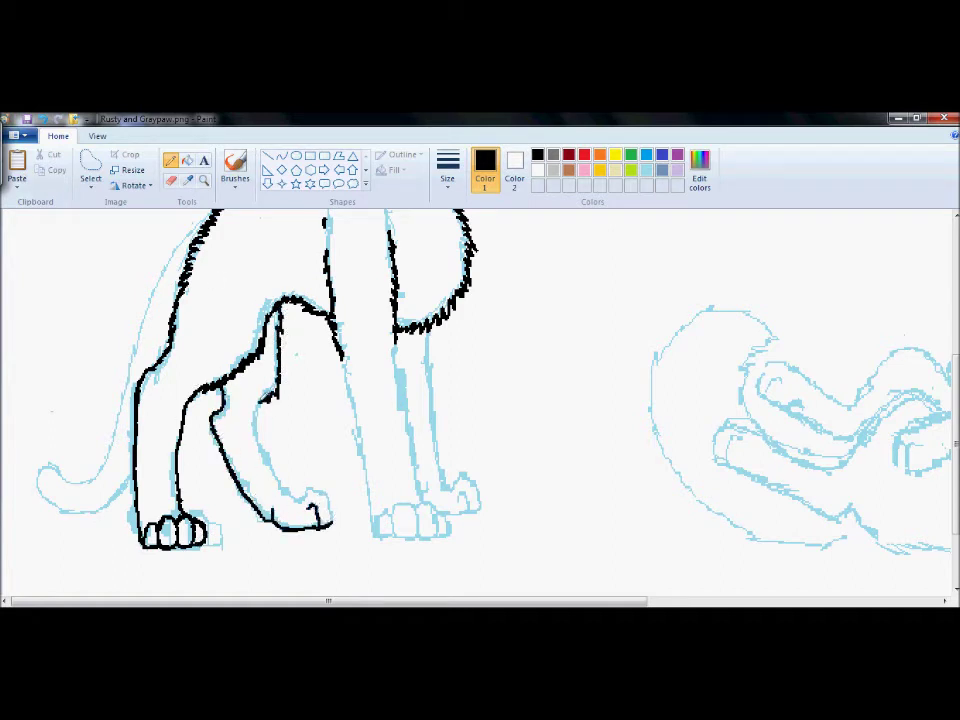
pyautogui.moveTo(263, 400); pyautogui.dragTo(290, 492)
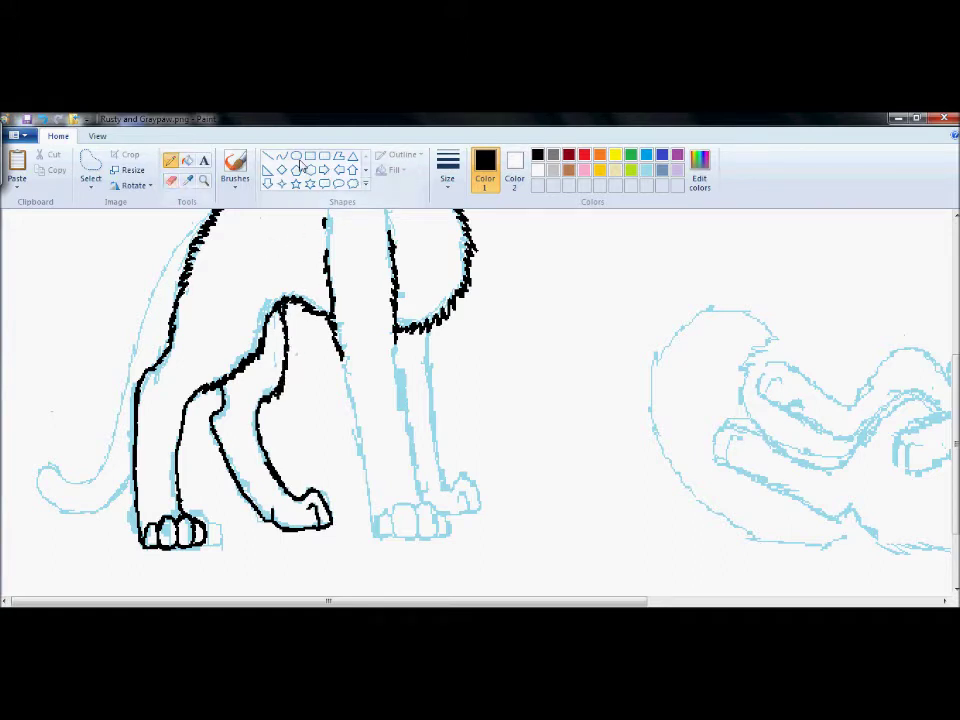
# Ink the standing cat's near front leg down to the ground and outline the toes of its paw
pyautogui.moveTo(338, 345); pyautogui.dragTo(370, 512)
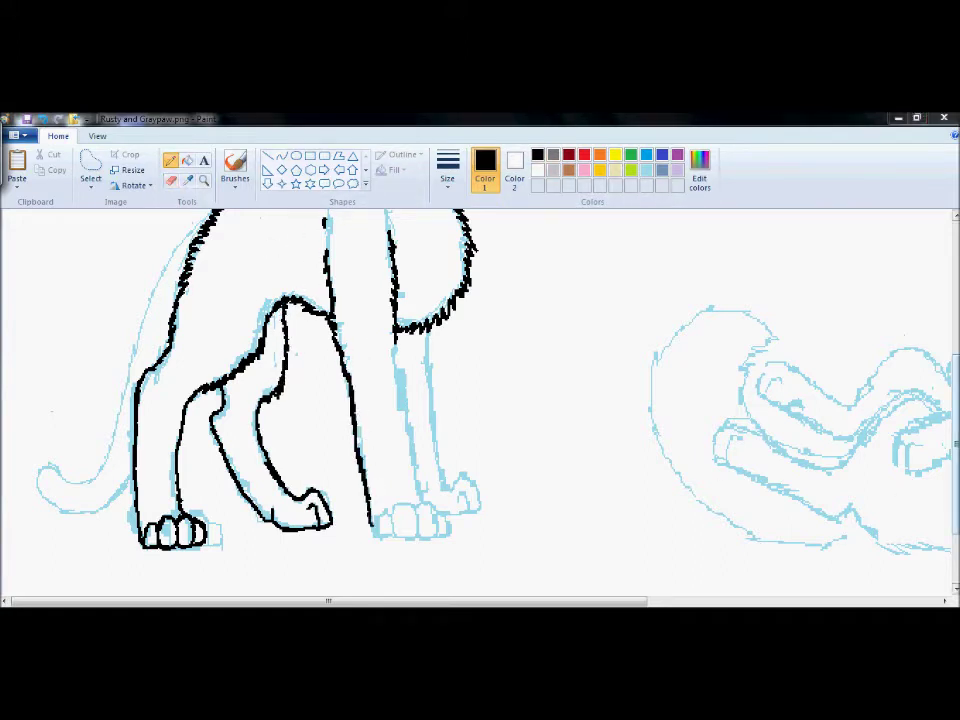
pyautogui.scroll(1, 380, 450)
pyautogui.moveTo(393, 398); pyautogui.dragTo(418, 556)
pyautogui.scroll(-1, 417, 500)
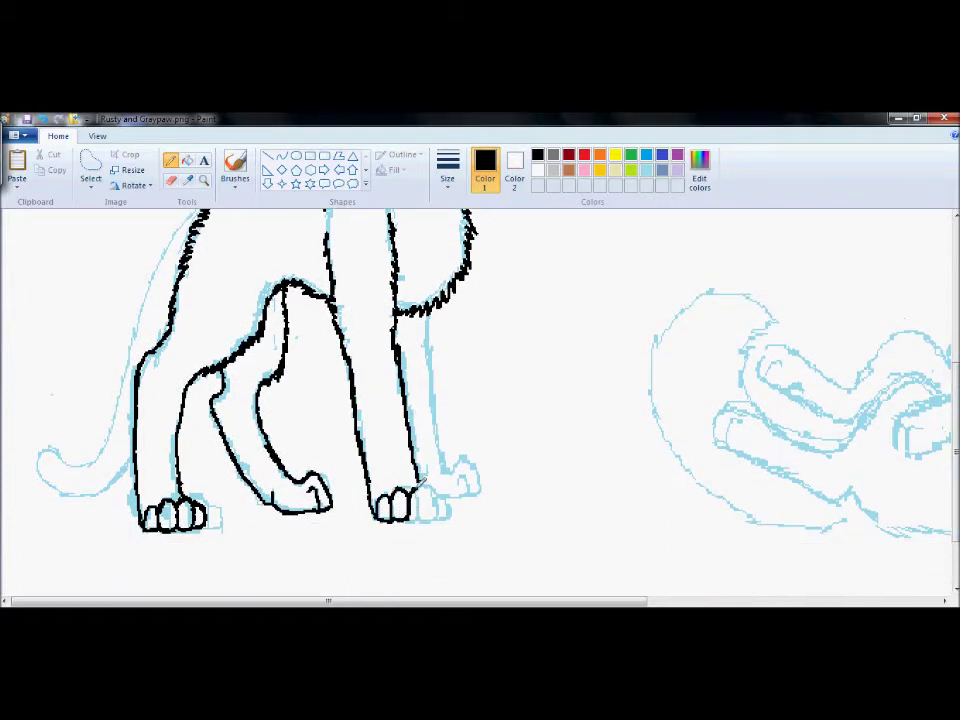
# Erase the uneven edge of the near front leg beneath the chest and redraw it with the black pencil
pyautogui.click(171, 181)
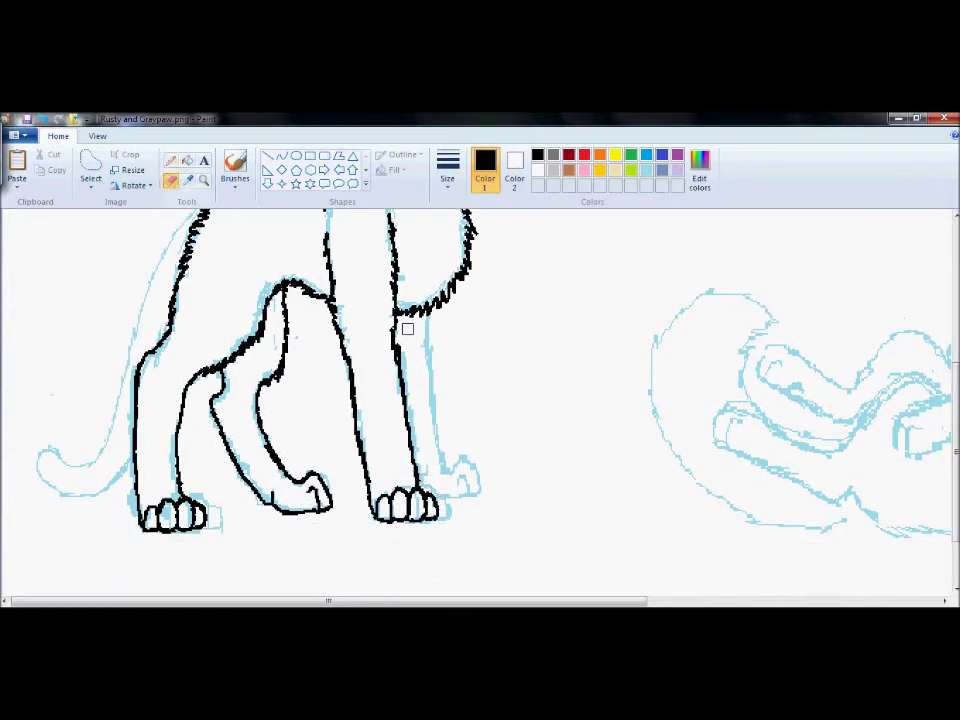
pyautogui.moveTo(402, 325); pyautogui.dragTo(418, 482)
pyautogui.click(171, 160)
pyautogui.moveTo(396, 314); pyautogui.dragTo(412, 488)
# Ink the standing cat's far front leg with its paw and the long curled tail behind the body
pyautogui.moveTo(429, 311)
pyautogui.mouseDown()
pyautogui.moveTo(427, 421)
pyautogui.moveTo(440, 468)
pyautogui.mouseUp()
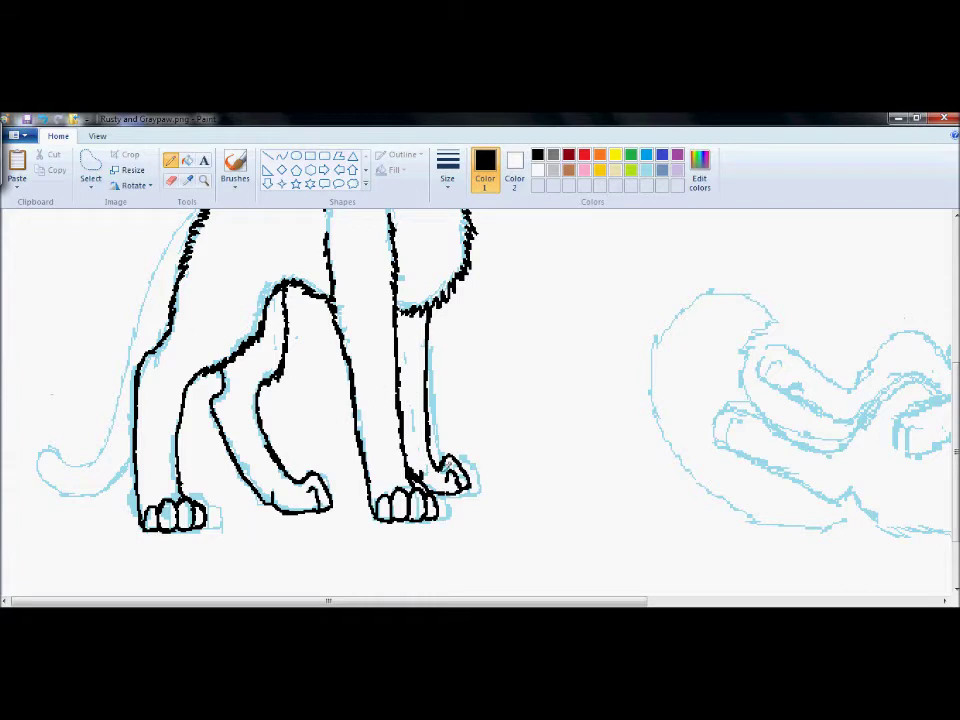
pyautogui.scroll(1, 240, 280)
pyautogui.moveTo(215, 222)
pyautogui.mouseDown()
pyautogui.moveTo(161, 286)
pyautogui.moveTo(112, 460)
pyautogui.moveTo(83, 497)
pyautogui.moveTo(39, 485)
pyautogui.moveTo(42, 504)
pyautogui.moveTo(82, 522)
pyautogui.moveTo(130, 492)
pyautogui.mouseUp()
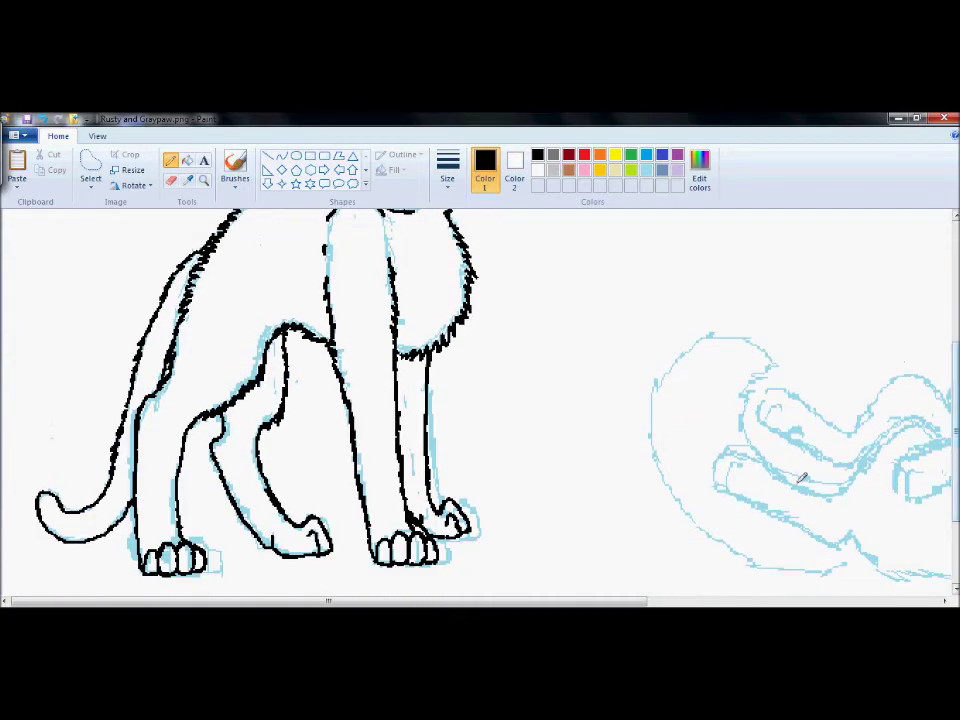
# Ink the lying cat's head in black, tracing the fur tufts, both ears, cheeks and facial features
pyautogui.hscroll(5, 725, 278)
pyautogui.moveTo(812, 334)
pyautogui.mouseDown()
pyautogui.moveTo(788, 288)
pyautogui.moveTo(741, 271)
pyautogui.moveTo(732, 301)
pyautogui.mouseUp()
pyautogui.moveTo(817, 357)
pyautogui.mouseDown()
pyautogui.moveTo(840, 432)
pyautogui.moveTo(783, 434)
pyautogui.mouseUp()
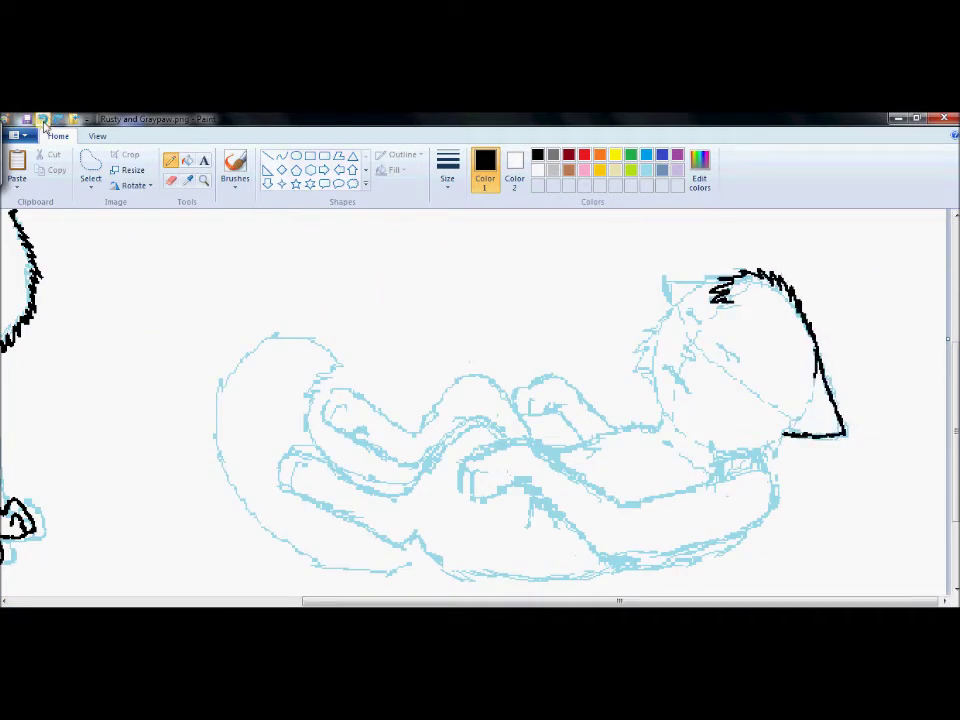
pyautogui.moveTo(735, 273)
pyautogui.mouseDown()
pyautogui.moveTo(678, 280)
pyautogui.moveTo(667, 301)
pyautogui.moveTo(690, 286)
pyautogui.moveTo(647, 327)
pyautogui.moveTo(640, 372)
pyautogui.mouseUp()
pyautogui.moveTo(785, 440)
pyautogui.mouseDown()
pyautogui.moveTo(737, 472)
pyautogui.moveTo(713, 442)
pyautogui.mouseUp()
pyautogui.moveTo(641, 372); pyautogui.dragTo(654, 404)
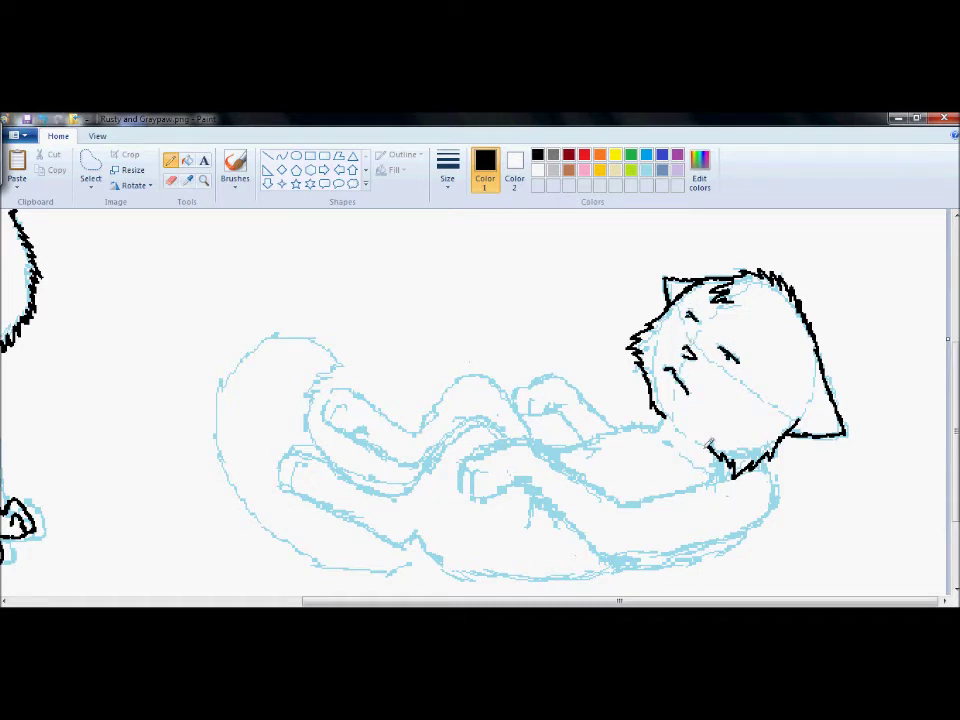
# Ink the lying cat's near front leg, chest, belly and near hind leg over the blue sketch
pyautogui.moveTo(735, 468)
pyautogui.mouseDown()
pyautogui.moveTo(768, 490)
pyautogui.moveTo(755, 530)
pyautogui.moveTo(718, 541)
pyautogui.mouseUp()
pyautogui.moveTo(728, 482); pyautogui.dragTo(650, 493)
pyautogui.moveTo(558, 460); pyautogui.dragTo(618, 500)
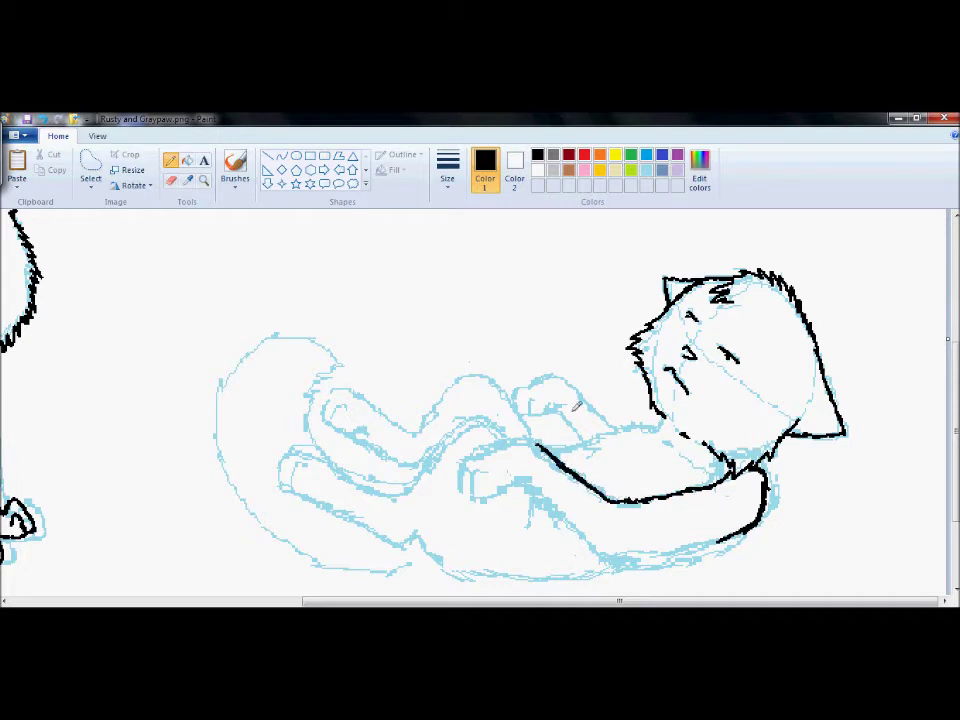
pyautogui.moveTo(718, 541)
pyautogui.mouseDown()
pyautogui.moveTo(605, 558)
pyautogui.moveTo(516, 479)
pyautogui.moveTo(487, 472)
pyautogui.moveTo(463, 495)
pyautogui.moveTo(466, 460)
pyautogui.moveTo(533, 434)
pyautogui.moveTo(658, 418)
pyautogui.mouseUp()
pyautogui.moveTo(756, 526)
pyautogui.mouseDown()
pyautogui.moveTo(585, 577)
pyautogui.moveTo(436, 560)
pyautogui.moveTo(514, 587)
pyautogui.moveTo(317, 497)
pyautogui.moveTo(370, 526)
pyautogui.moveTo(284, 474)
pyautogui.moveTo(309, 455)
pyautogui.moveTo(385, 503)
pyautogui.moveTo(405, 497)
pyautogui.moveTo(458, 427)
pyautogui.moveTo(505, 446)
pyautogui.mouseUp()
pyautogui.click(43, 119)
pyautogui.moveTo(521, 502); pyautogui.dragTo(521, 485)
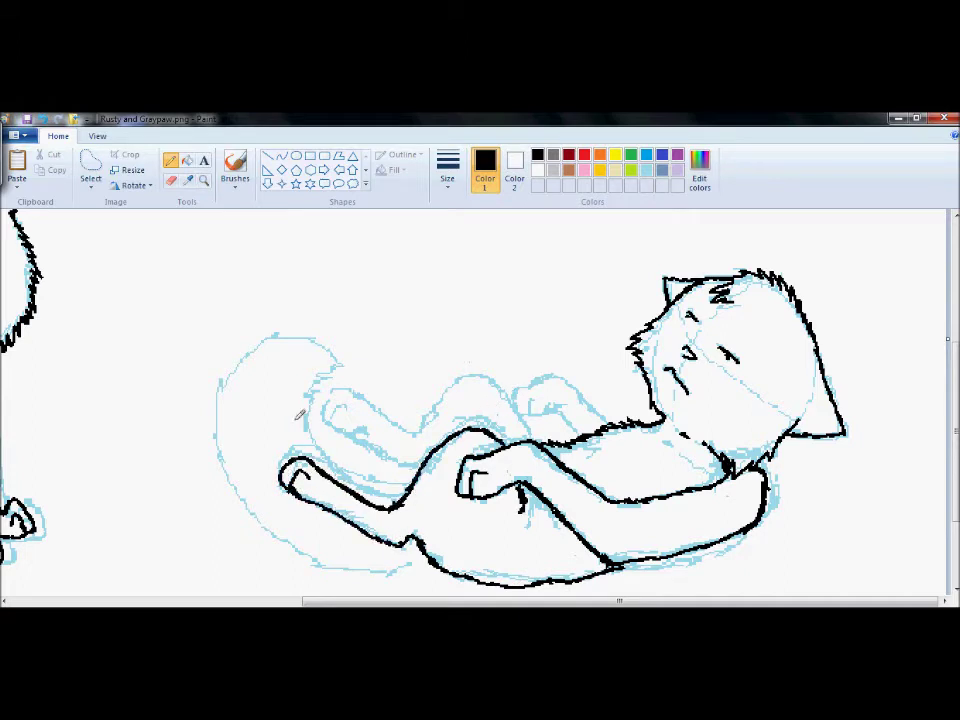
# Ink the lying cat's bushy tail with jagged fur strokes along both edges
pyautogui.moveTo(426, 548)
pyautogui.mouseDown()
pyautogui.moveTo(350, 576)
pyautogui.moveTo(294, 530)
pyautogui.moveTo(252, 518)
pyautogui.moveTo(211, 402)
pyautogui.moveTo(292, 332)
pyautogui.moveTo(320, 334)
pyautogui.moveTo(345, 365)
pyautogui.mouseUp()
pyautogui.moveTo(310, 452); pyautogui.dragTo(346, 366)
# Ink the lying cat's far hind leg, redoing its paw and lower edge, and outline the raised far front leg
pyautogui.moveTo(525, 440)
pyautogui.mouseDown()
pyautogui.moveTo(480, 378)
pyautogui.moveTo(412, 430)
pyautogui.moveTo(330, 395)
pyautogui.moveTo(347, 397)
pyautogui.moveTo(334, 412)
pyautogui.mouseUp()
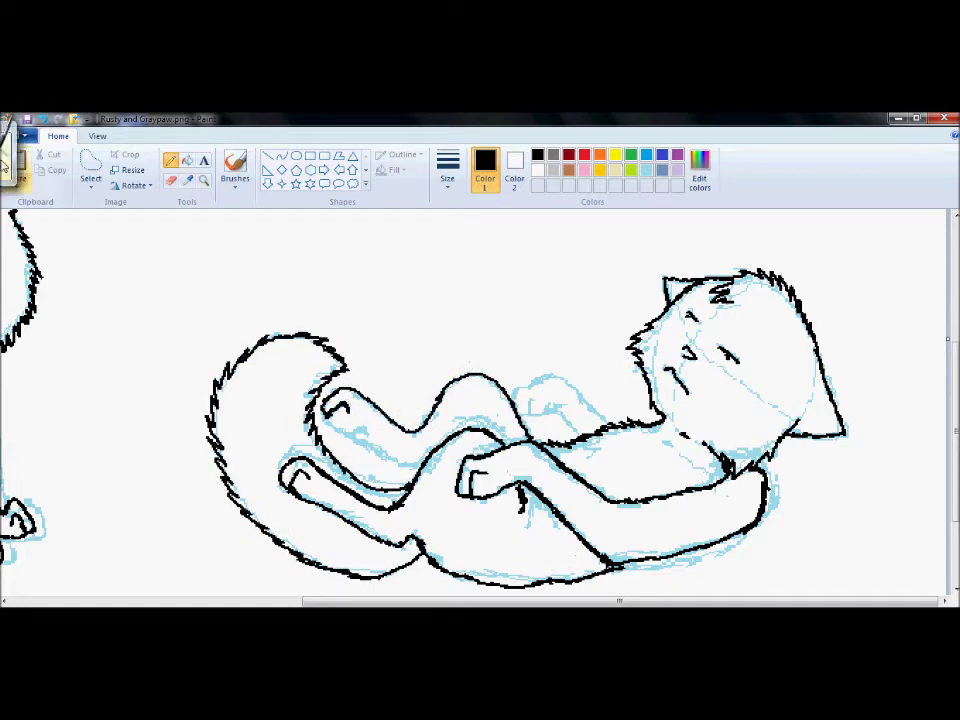
pyautogui.click(43, 119)
pyautogui.moveTo(420, 467)
pyautogui.mouseDown()
pyautogui.moveTo(359, 432)
pyautogui.moveTo(338, 410)
pyautogui.moveTo(346, 400)
pyautogui.moveTo(331, 407)
pyautogui.moveTo(348, 391)
pyautogui.moveTo(412, 432)
pyautogui.mouseUp()
pyautogui.moveTo(604, 418)
pyautogui.mouseDown()
pyautogui.moveTo(559, 375)
pyautogui.moveTo(516, 386)
pyautogui.moveTo(524, 409)
pyautogui.moveTo(522, 399)
pyautogui.moveTo(576, 432)
pyautogui.mouseUp()
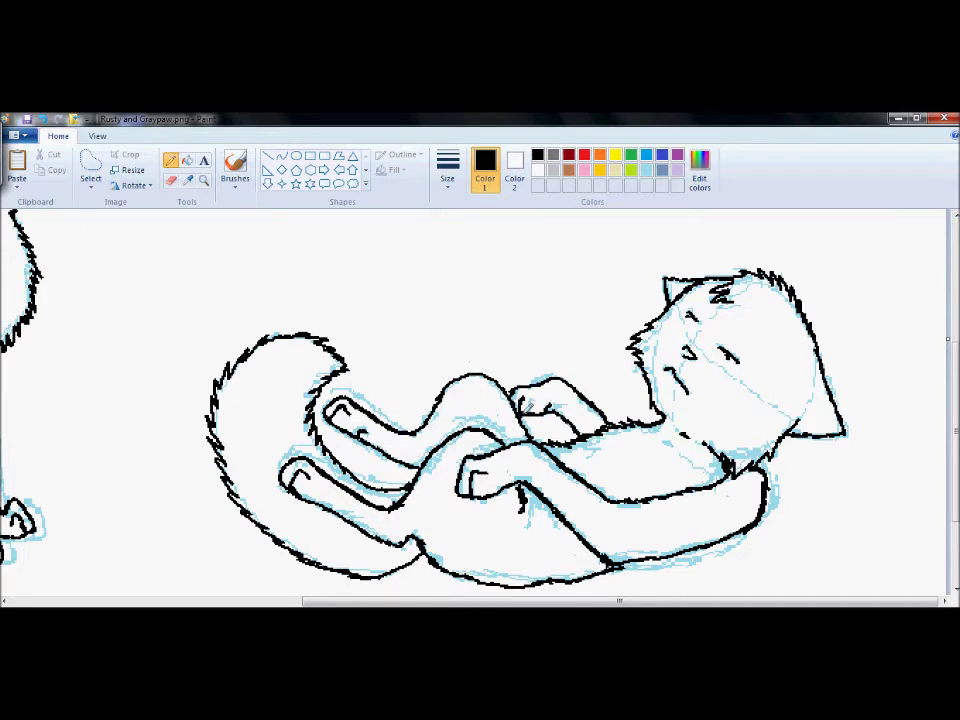
pyautogui.scroll(-2, 593, 362)
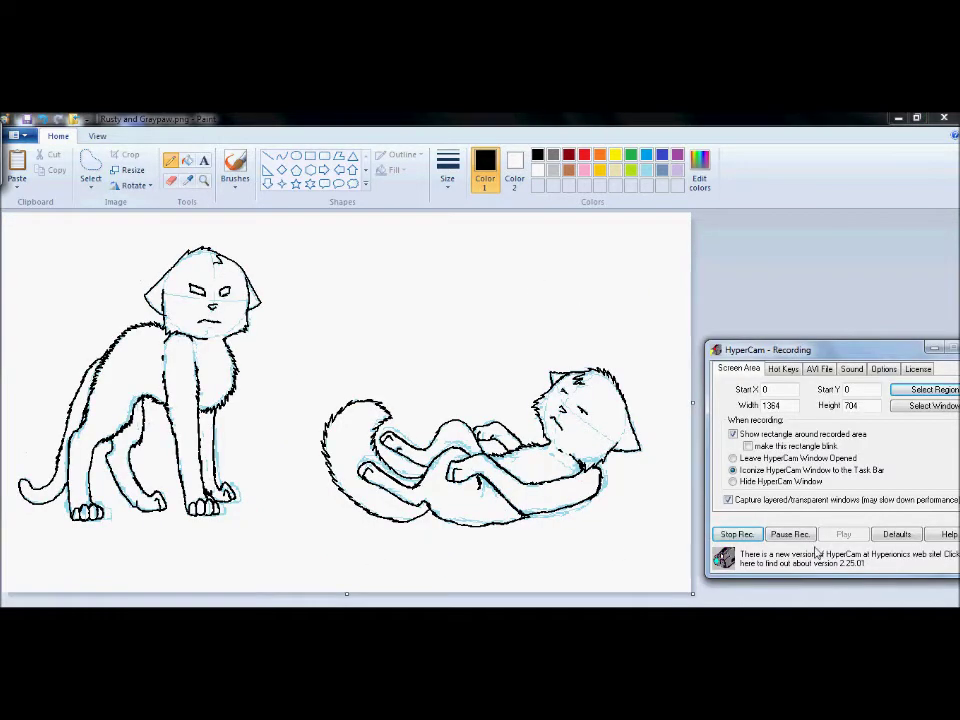
# Fill the standing cat's head, ears, body, legs and toes with orange, and undo the stray fill
pyautogui.click(187, 160)
pyautogui.click(120, 420)
pyautogui.click(185, 420)
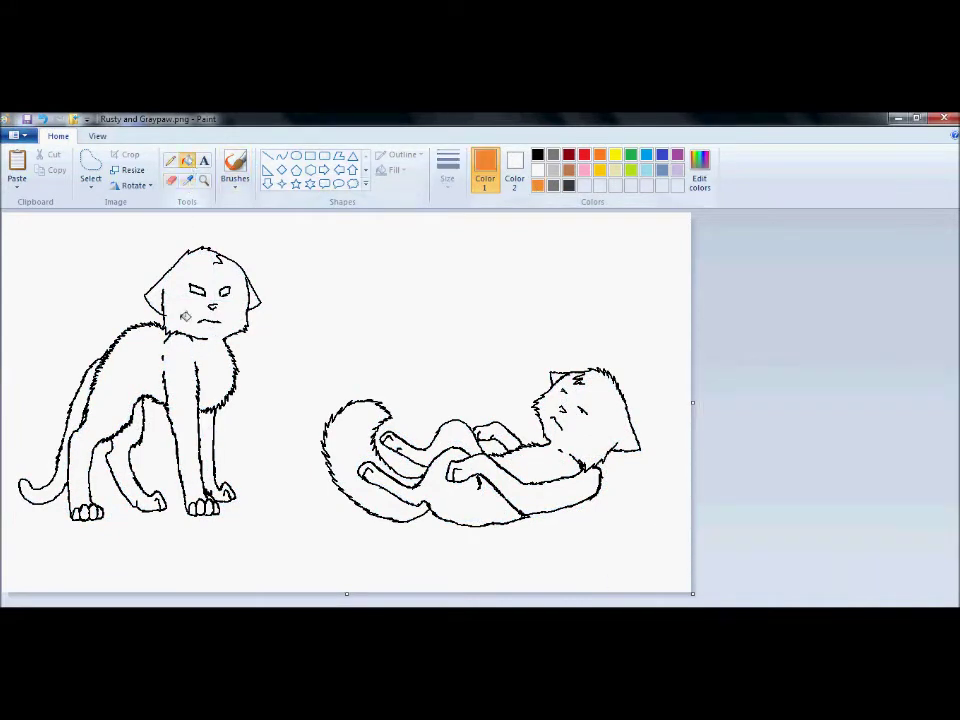
pyautogui.click(185, 316)
pyautogui.click(253, 293)
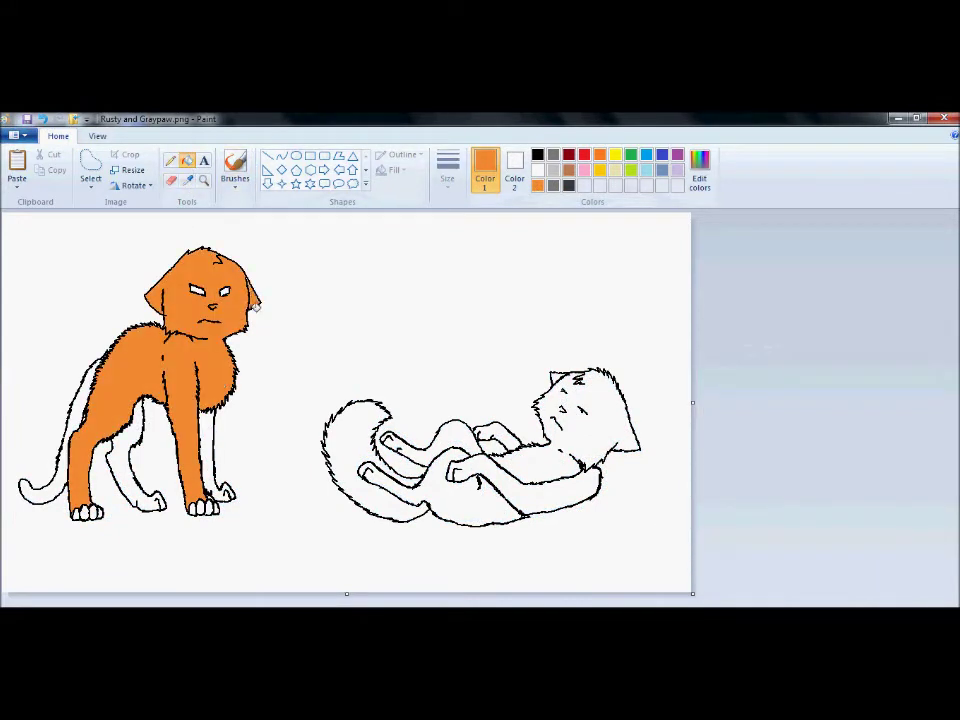
pyautogui.click(211, 434)
pyautogui.click(133, 465)
pyautogui.click(79, 412)
pyautogui.click(42, 119)
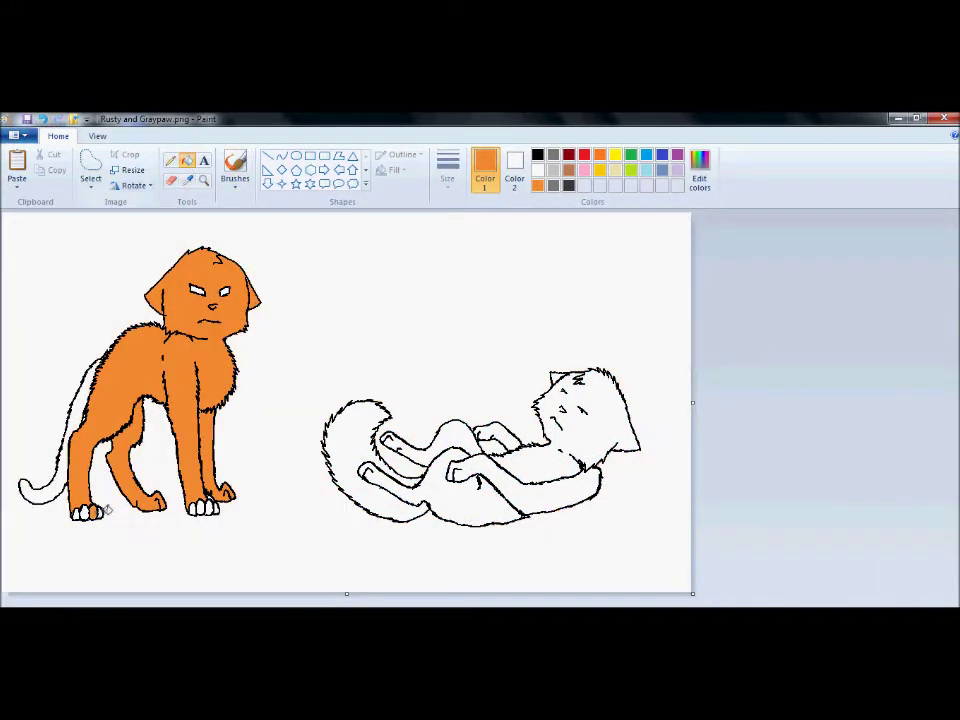
# Touch up the standing cat's outline with the black pencil and fill its tail with orange
pyautogui.click(172, 161)
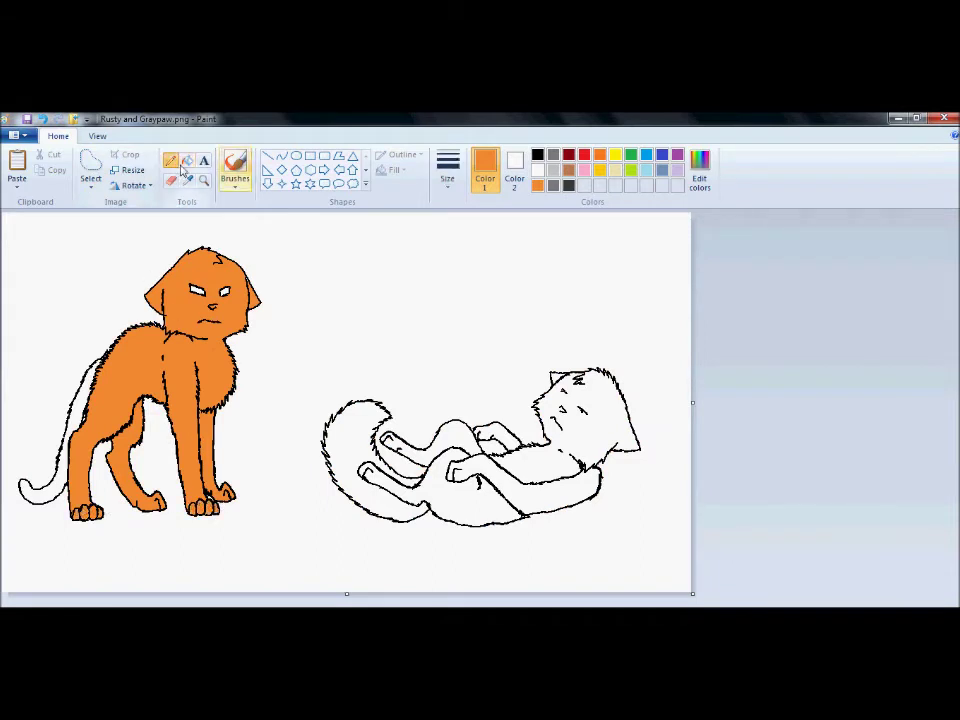
pyautogui.click(537, 155)
pyautogui.click(187, 160)
pyautogui.click(537, 185)
pyautogui.click(45, 488)
pyautogui.click(171, 181)
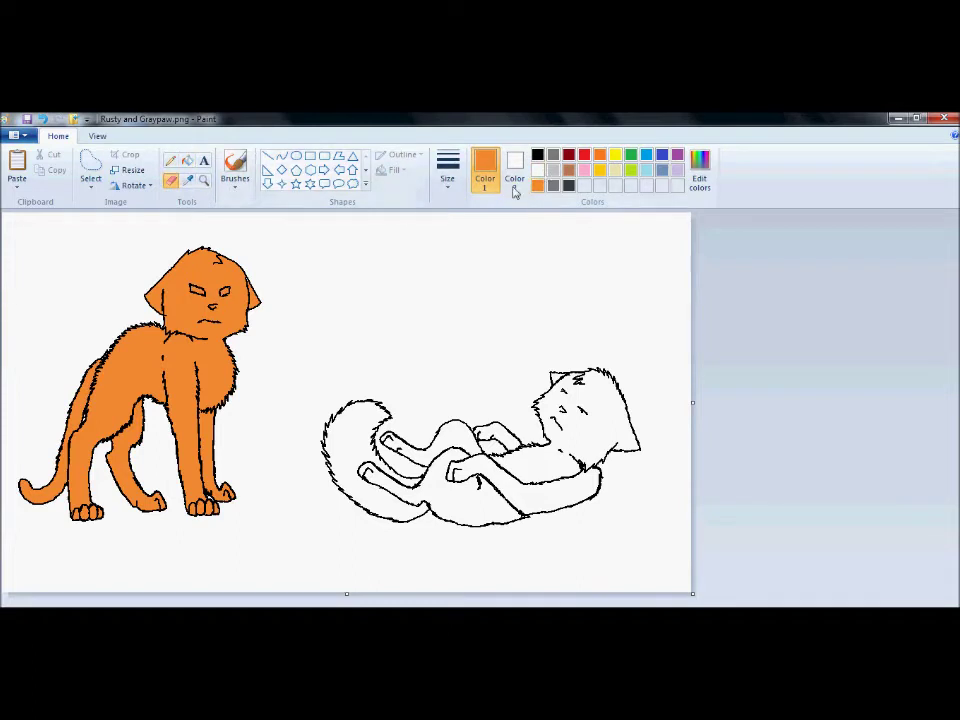
pyautogui.click(538, 170)
pyautogui.click(515, 170)
pyautogui.click(537, 185)
pyautogui.moveTo(158, 324); pyautogui.dragTo(82, 371)
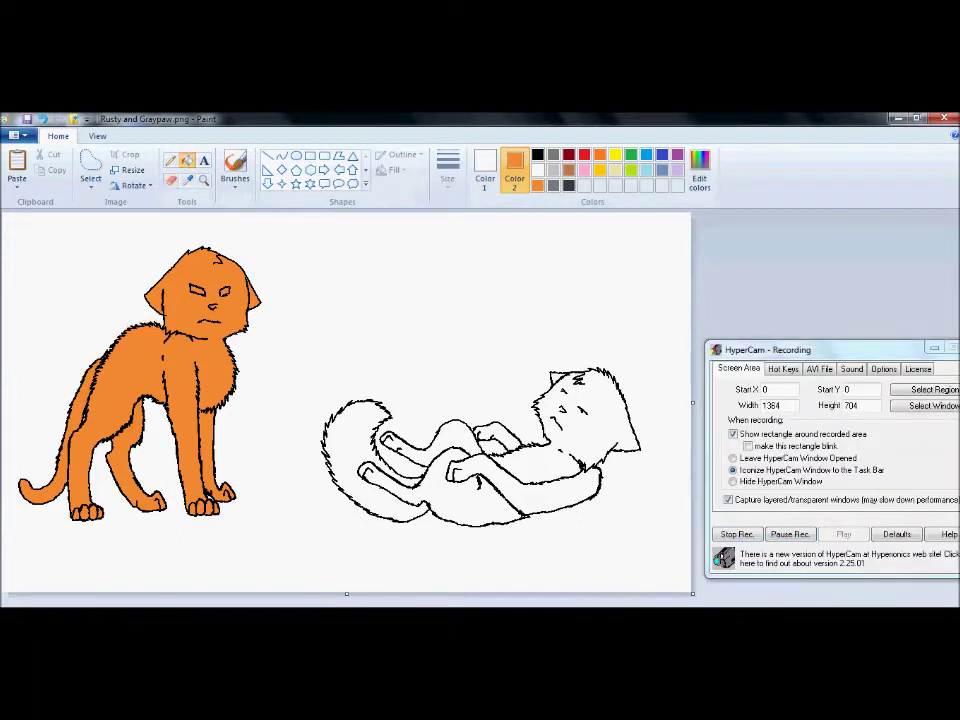
pyautogui.click(536, 171)
# Fill the lying cat's head, body, legs, ear and tail with medium gray
pyautogui.click(485, 170)
pyautogui.click(553, 186)
pyautogui.click(604, 446)
pyautogui.click(457, 434)
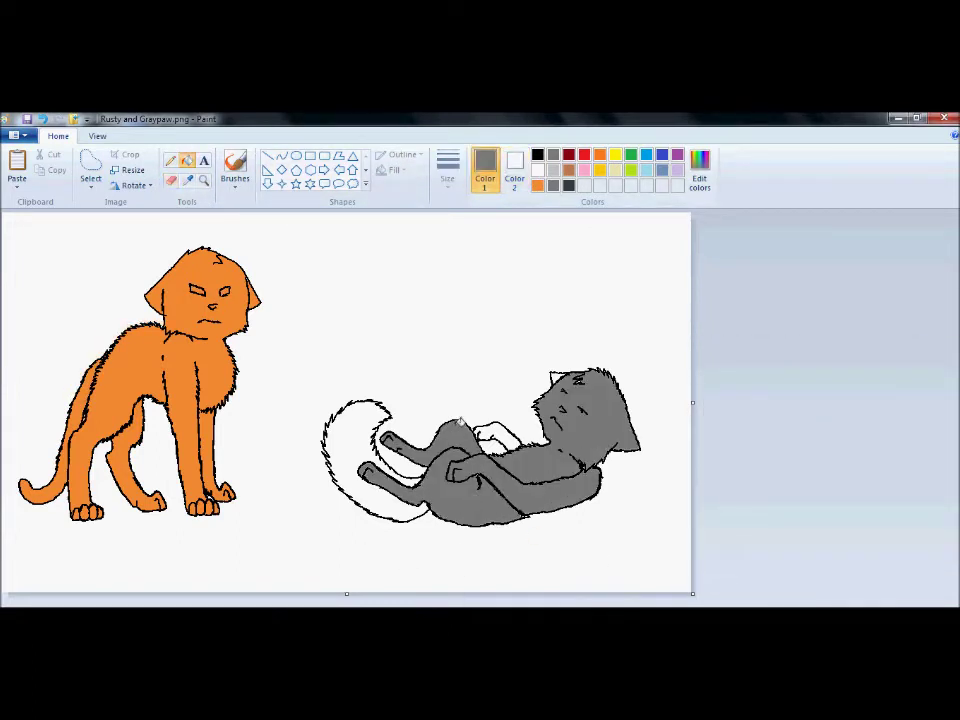
pyautogui.click(492, 434)
pyautogui.click(556, 378)
pyautogui.click(367, 442)
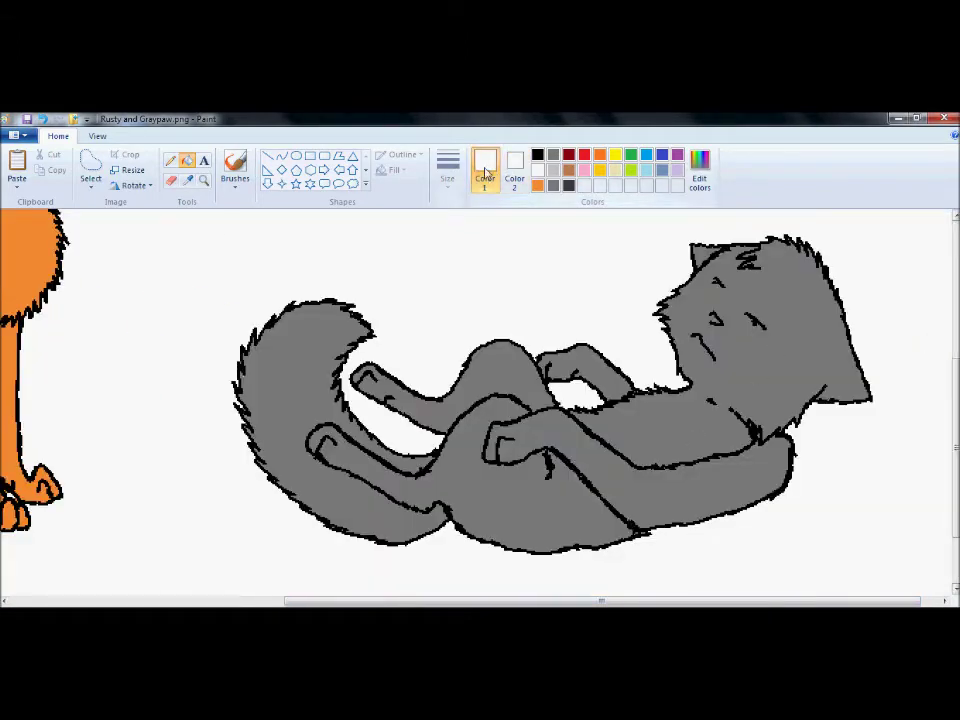
# Shade the lower edge of the gray cat's body and the outer edge of its tail in dark gray
pyautogui.click(569, 185)
pyautogui.click(171, 160)
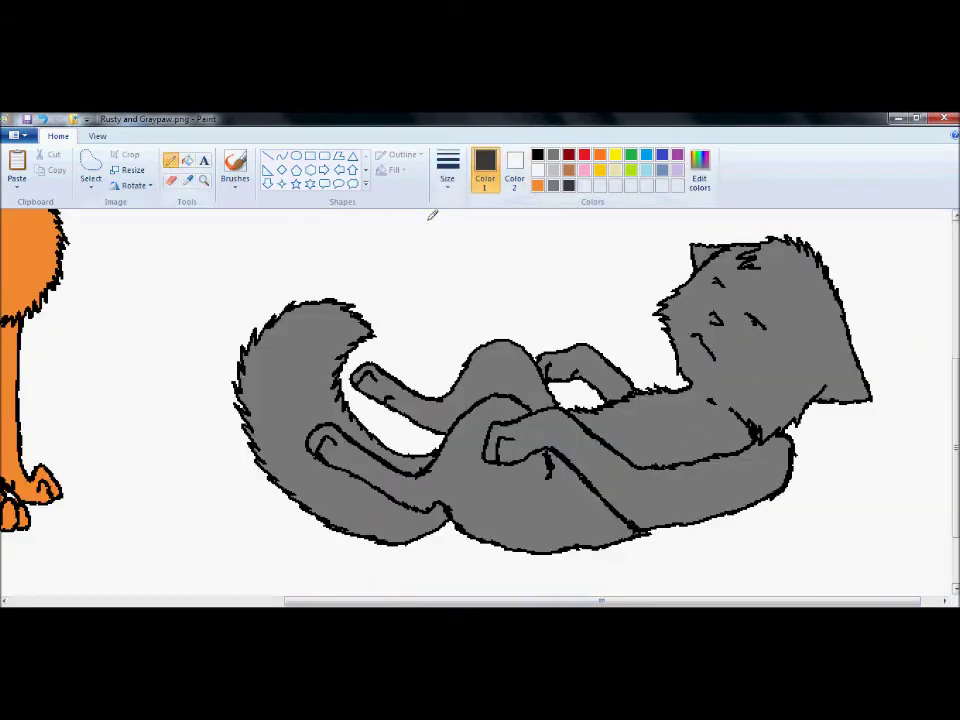
pyautogui.moveTo(627, 522)
pyautogui.mouseDown()
pyautogui.moveTo(497, 535)
pyautogui.moveTo(465, 526)
pyautogui.mouseUp()
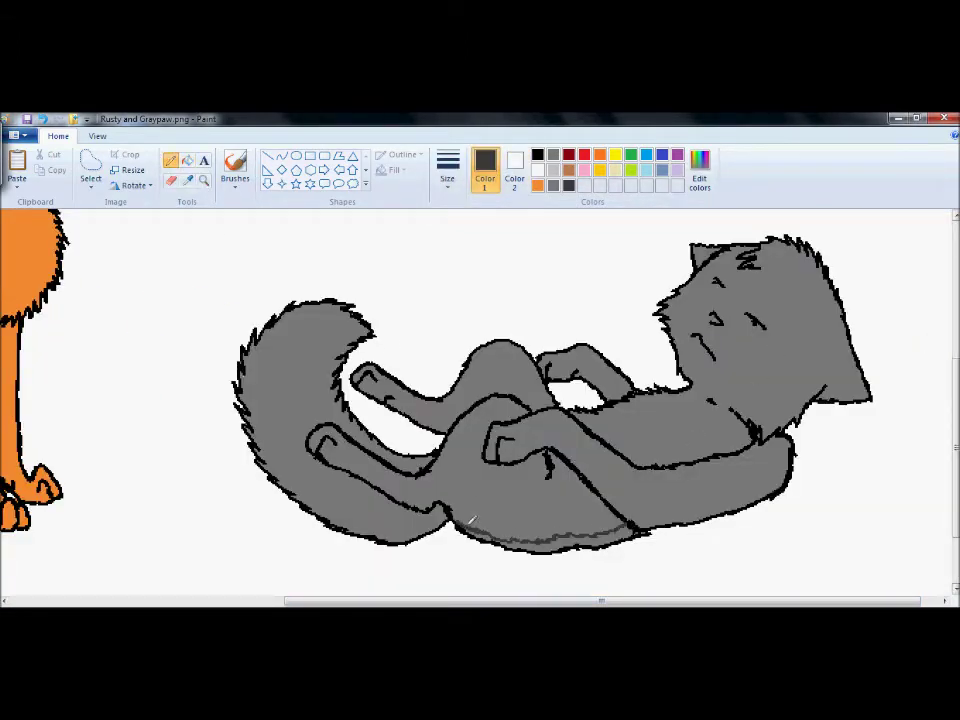
pyautogui.click(187, 160)
pyautogui.click(540, 552)
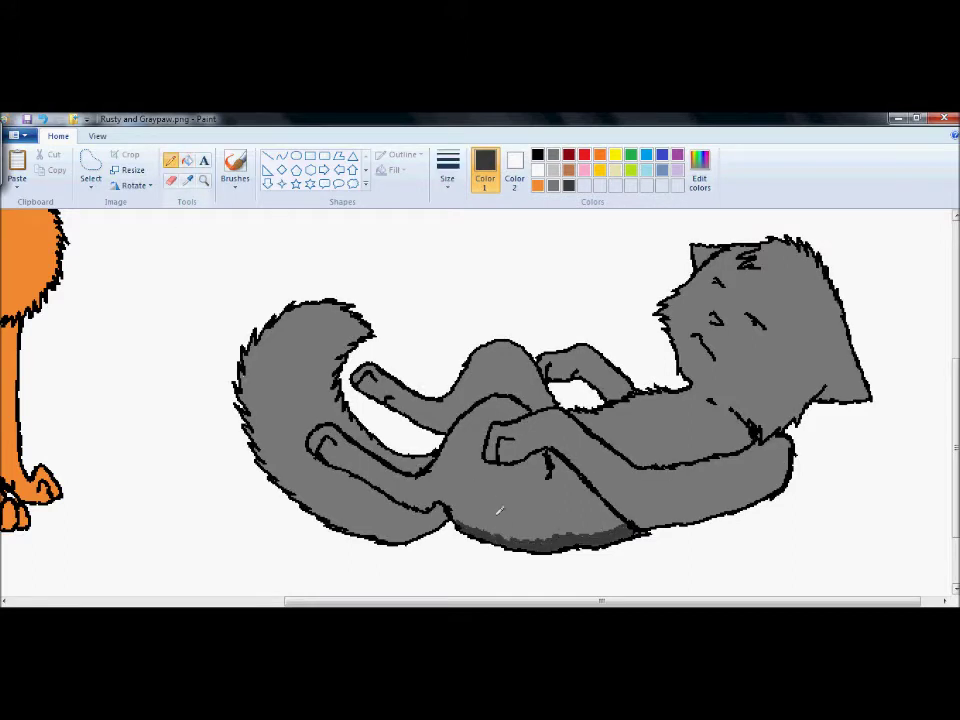
pyautogui.moveTo(497, 510)
pyautogui.mouseDown()
pyautogui.moveTo(446, 507)
pyautogui.moveTo(414, 523)
pyautogui.moveTo(344, 514)
pyautogui.moveTo(271, 452)
pyautogui.moveTo(327, 304)
pyautogui.mouseUp()
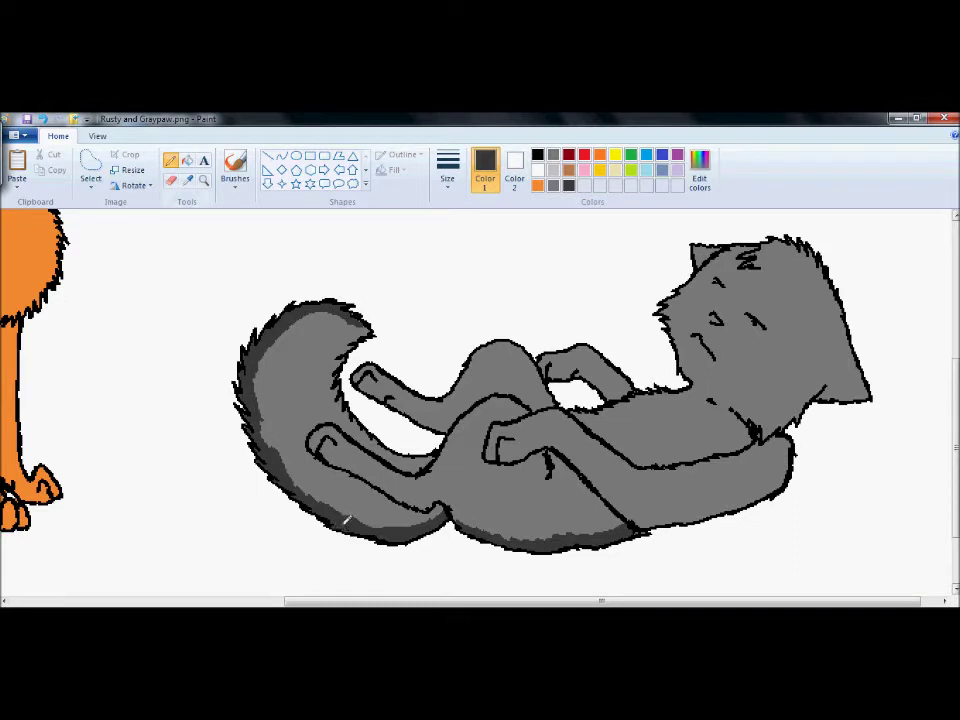
# Fill the gray cat's nose with dark gray
pyautogui.click(553, 185)
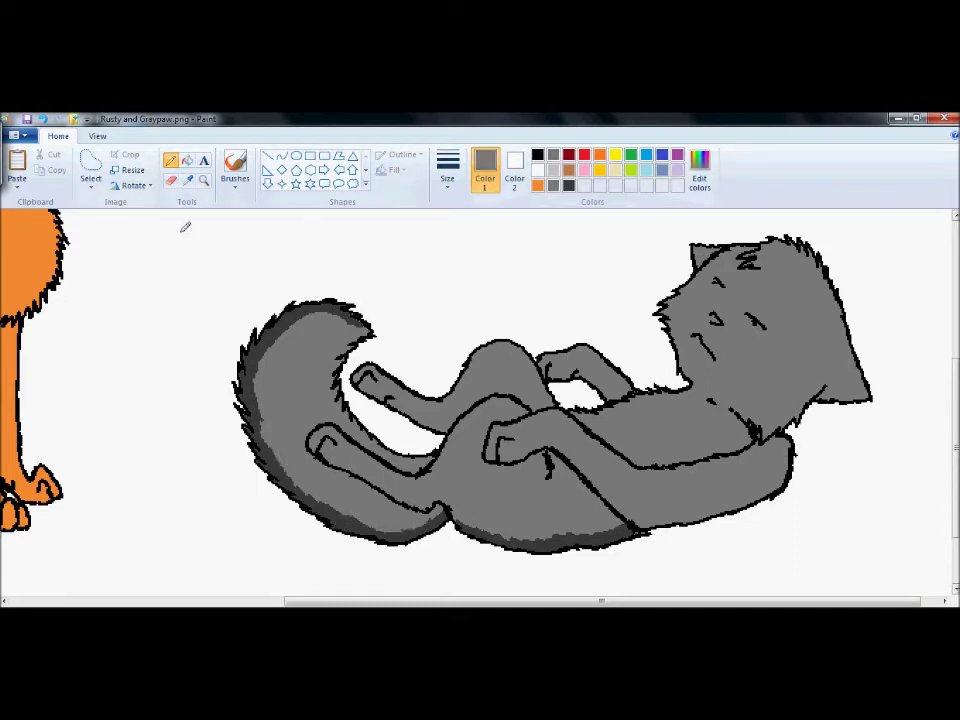
pyautogui.click(568, 185)
pyautogui.click(188, 160)
pyautogui.click(716, 319)
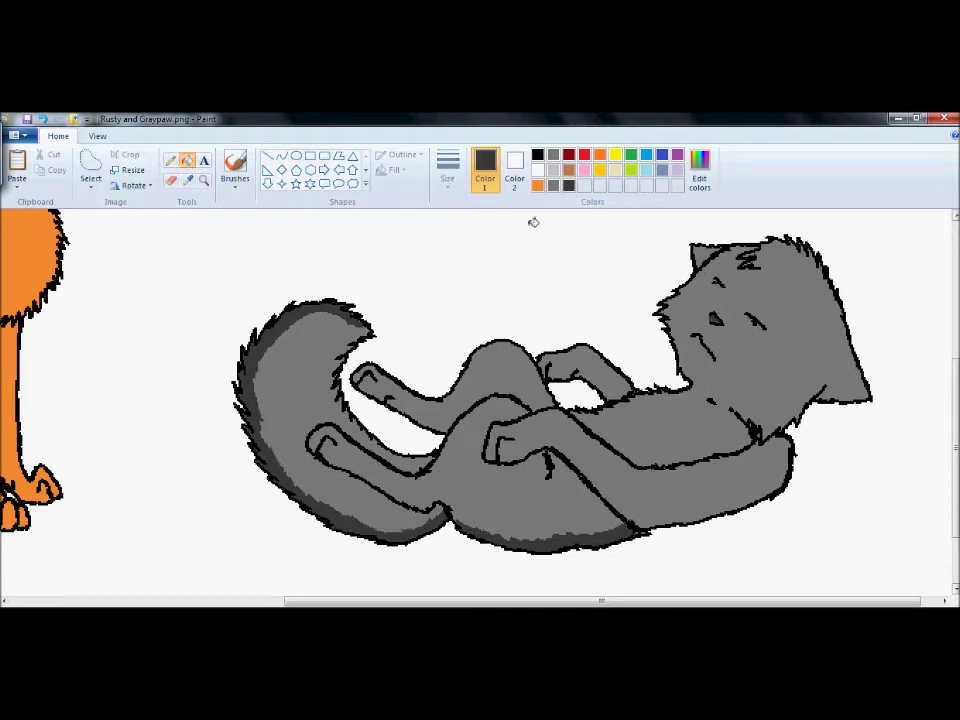
# Draw black pupils in both of the orange cat's eyes with the pencil
pyautogui.click(171, 160)
pyautogui.hotkey('ctrl', 'pagedown')
pyautogui.hotkey('ctrl', 'pageup')
pyautogui.click(538, 155)
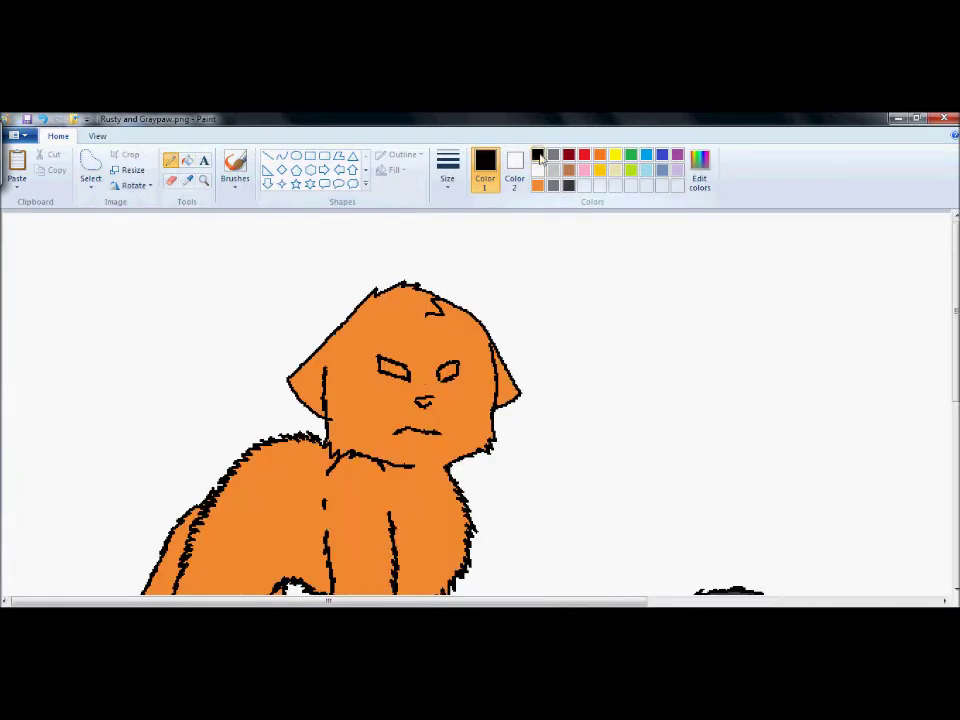
pyautogui.scroll(-2, 455, 285)
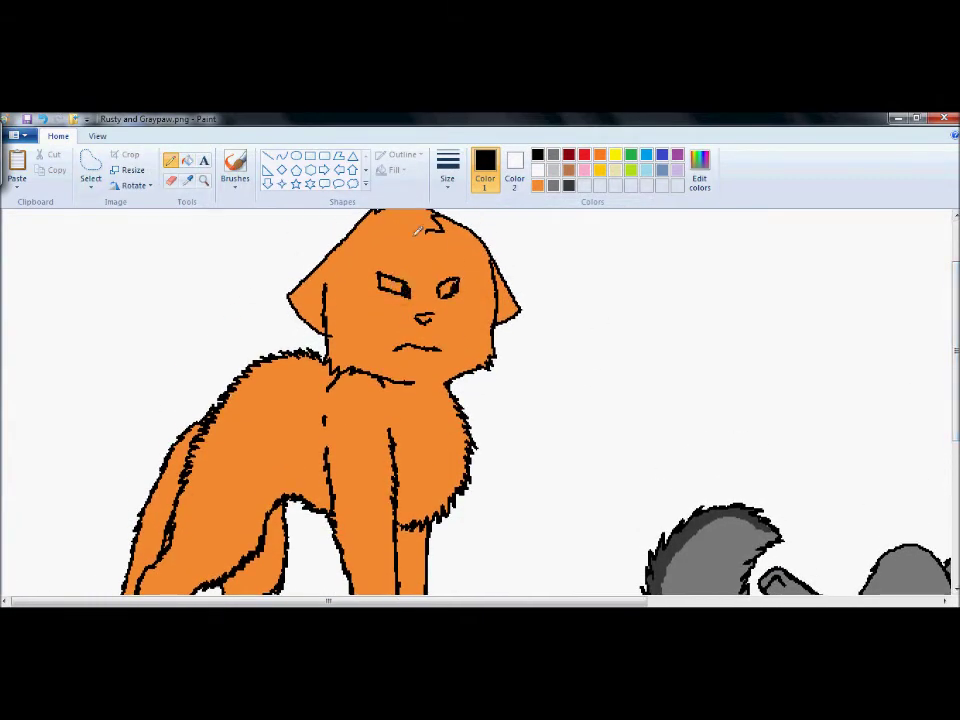
# Mix a dark green of red 16, green 86, blue 37 and pencil it beside the orange cat's pupils
pyautogui.click(631, 155)
pyautogui.click(700, 170)
pyautogui.click(627, 382)
pyautogui.click(350, 469)
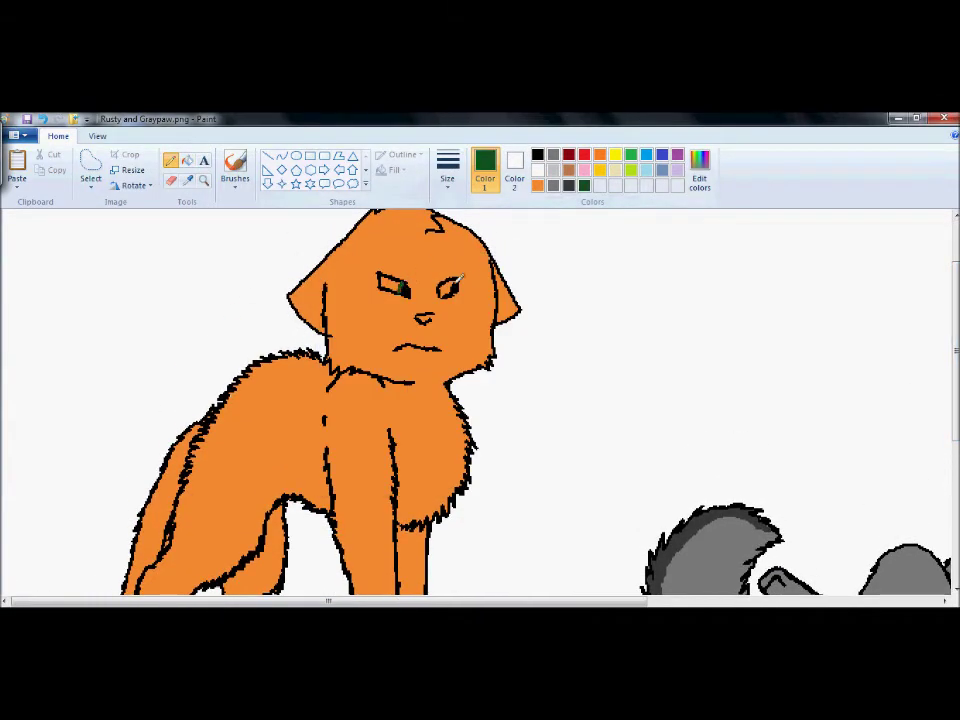
# Mix a slightly lighter green and pencil a band next to the dark green in the orange cat's eyes
pyautogui.click(699, 170)
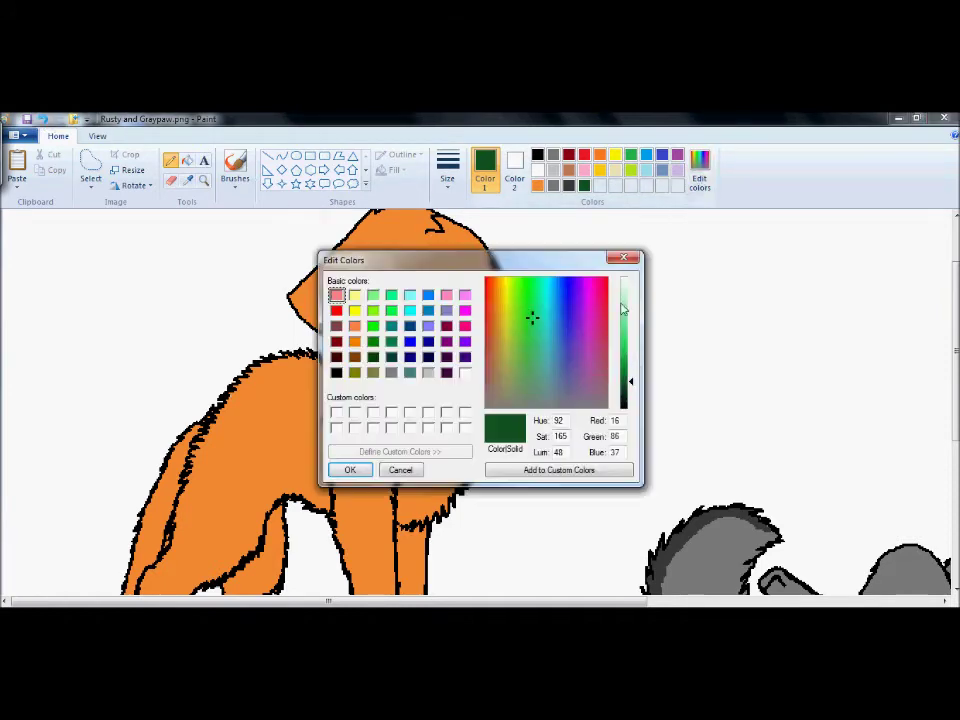
pyautogui.click(347, 469)
pyautogui.moveTo(451, 281); pyautogui.dragTo(448, 292)
# Mix a pale green of red 168, green 238, blue 189 and fill the rest of both eyes
pyautogui.click(699, 170)
pyautogui.click(622, 305)
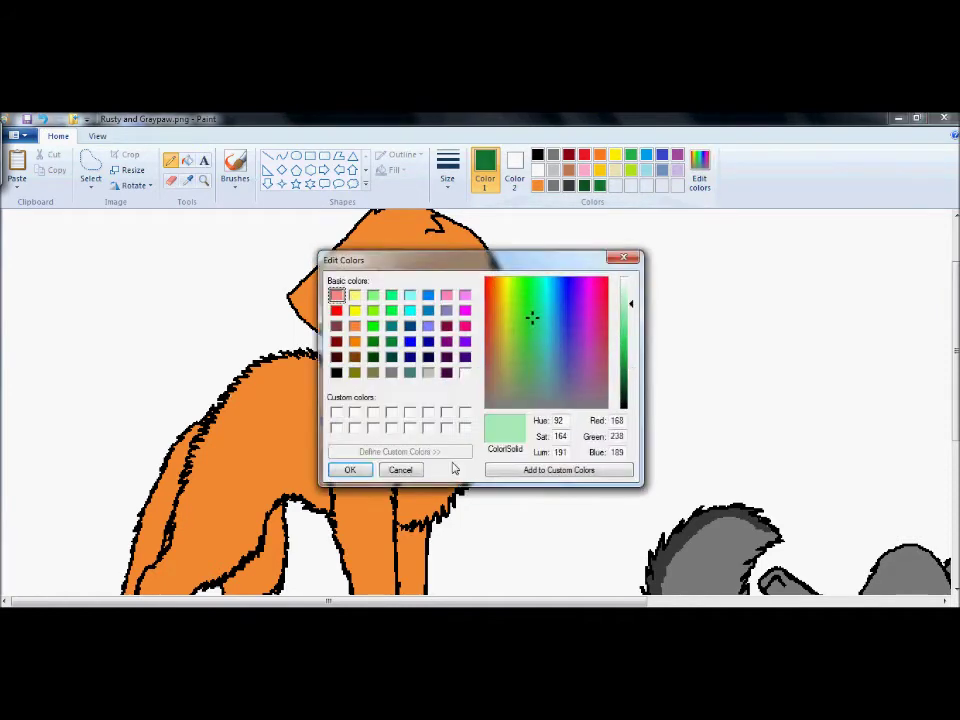
pyautogui.click(350, 469)
pyautogui.click(187, 160)
pyautogui.click(387, 285)
pyautogui.click(443, 291)
# Mix a very pale pink from the palette's pink and colour the orange cat's nose with it
pyautogui.click(170, 160)
pyautogui.moveTo(955, 334); pyautogui.dragTo(955, 328)
pyautogui.click(584, 170)
pyautogui.click(699, 170)
pyautogui.click(624, 286)
pyautogui.click(349, 469)
pyautogui.click(431, 327)
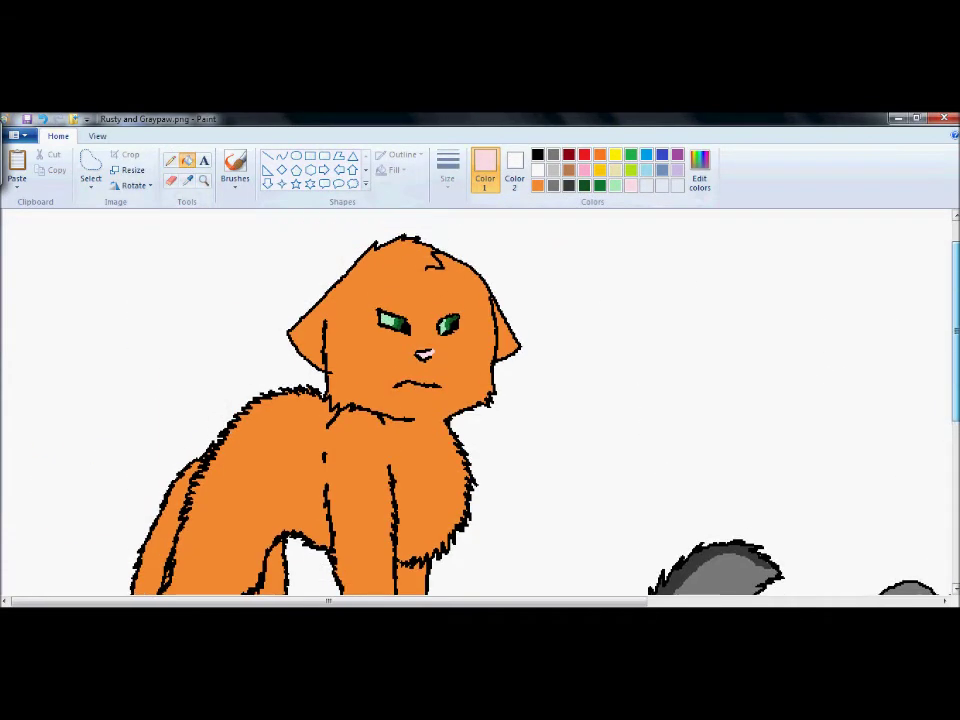
# Paint the small gap between the orange cat's tail and hind leg white with the pencil
pyautogui.scroll(-4, 304, 269)
pyautogui.click(538, 185)
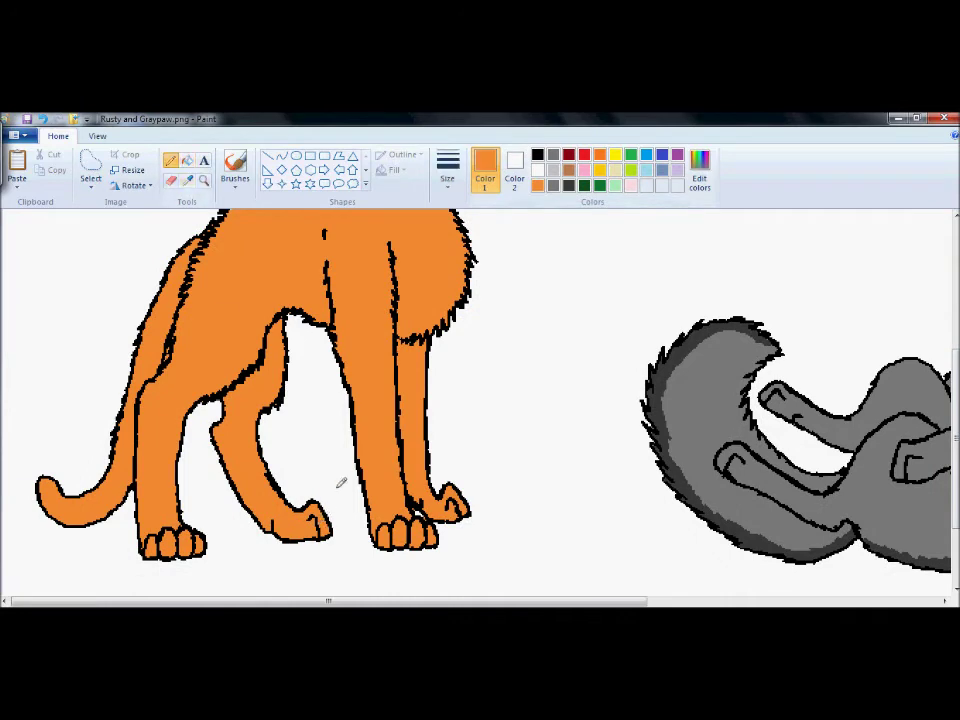
pyautogui.moveTo(955, 450); pyautogui.dragTo(955, 421)
pyautogui.click(538, 170)
pyautogui.moveTo(167, 423); pyautogui.dragTo(169, 410)
pyautogui.moveTo(957, 437); pyautogui.dragTo(957, 497)
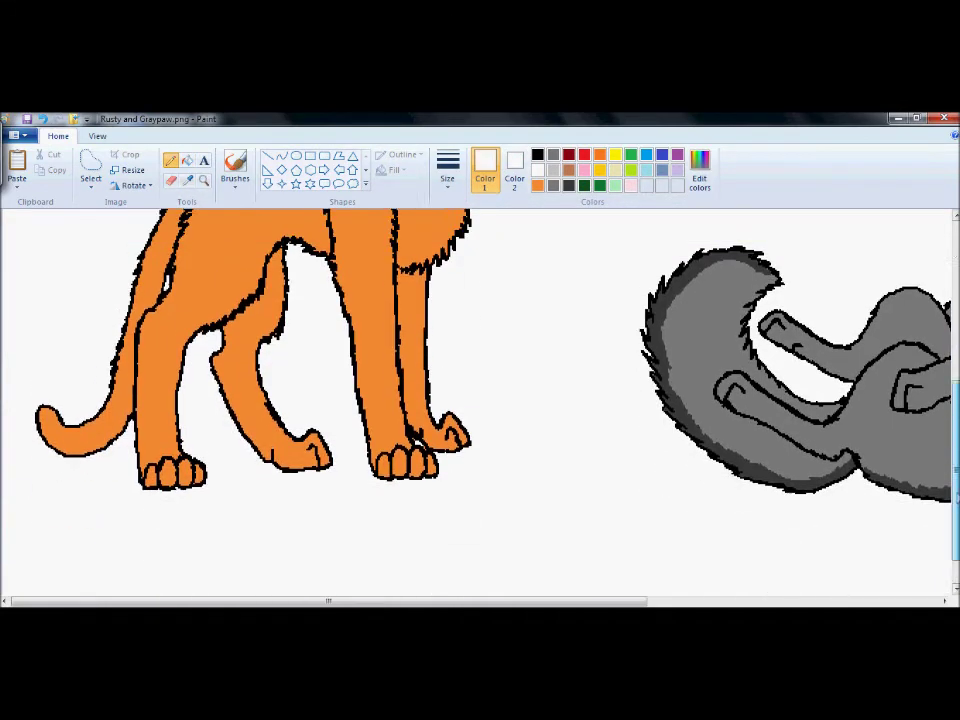
pyautogui.scroll(-3, 480, 400)
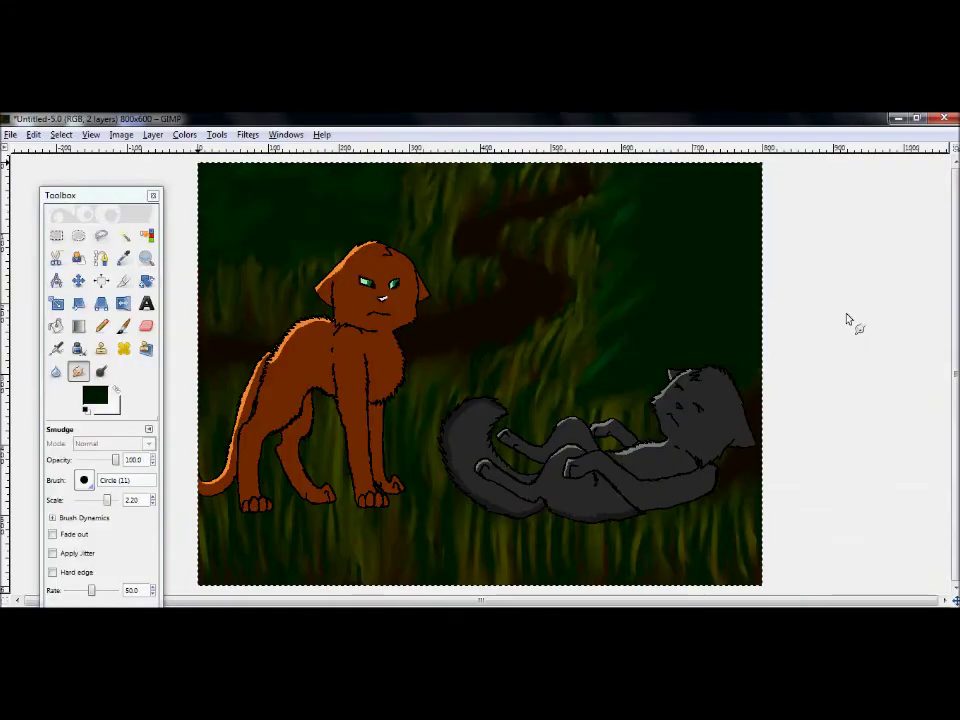
# In GIMP, set the Smudge brush scale to 0.71 and blend the highlights along the orange cat's back, ear and head
pyautogui.scroll(2, 889, 552)
pyautogui.moveTo(954, 390); pyautogui.dragTo(954, 303)
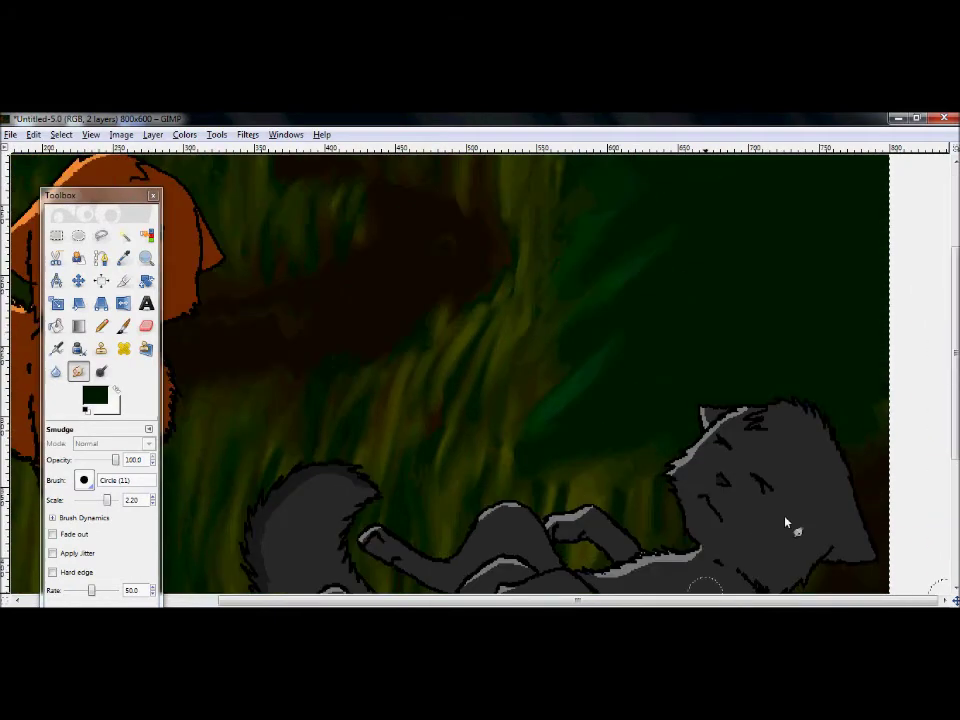
pyautogui.moveTo(720, 601); pyautogui.dragTo(520, 601)
pyautogui.press('[')
pyautogui.press('[')
pyautogui.press('[')
pyautogui.press('[')
pyautogui.press('[')
pyautogui.press('[')
pyautogui.press('[')
pyautogui.press('[')
pyautogui.press('[')
pyautogui.press('[')
pyautogui.press('[')
pyautogui.press('[')
pyautogui.press('[')
pyautogui.press('[')
pyautogui.press('[')
pyautogui.press('[')
pyautogui.press('[')
pyautogui.press('[')
pyautogui.press('[')
pyautogui.press('[')
pyautogui.press(']')
pyautogui.press(']')
pyautogui.press(']')
pyautogui.press(']')
pyautogui.press(']')
pyautogui.press(']')
pyautogui.moveTo(212, 336)
pyautogui.mouseDown()
pyautogui.moveTo(189, 358)
pyautogui.moveTo(277, 323)
pyautogui.mouseUp()
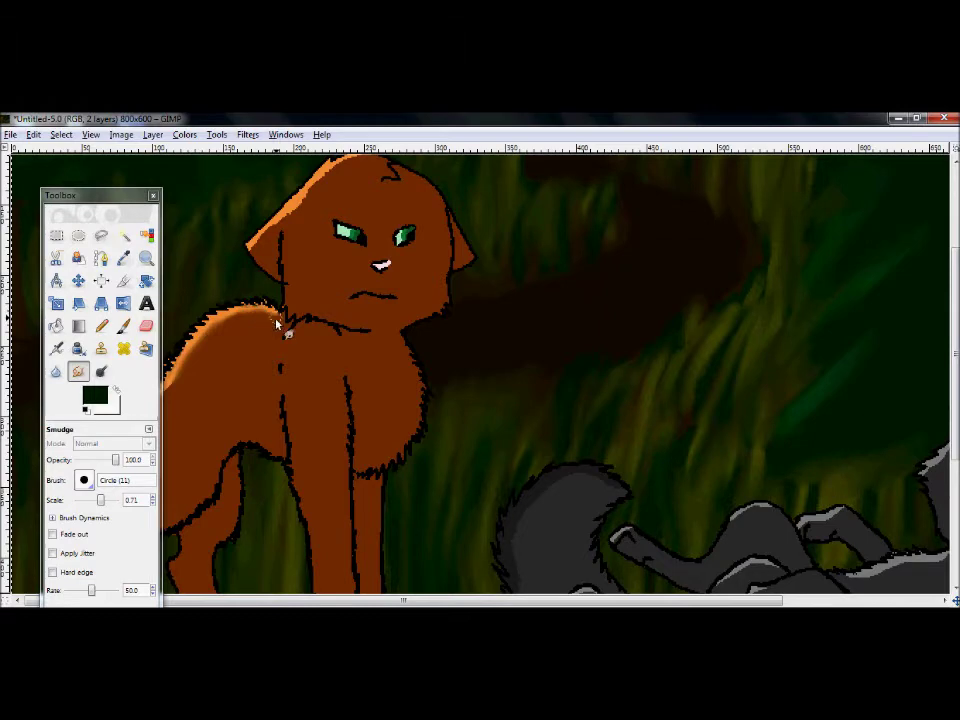
pyautogui.moveTo(280, 228); pyautogui.dragTo(331, 183)
pyautogui.scroll(4, 344, 288)
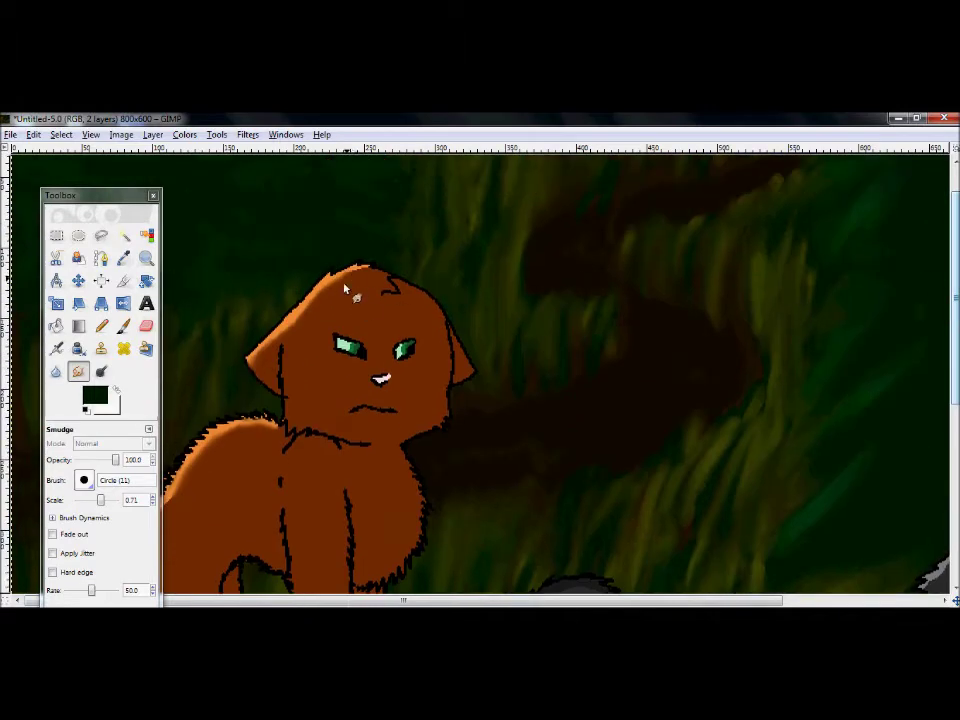
# Move the toolbox off the orange cat and smudge its upper tail highlight, reducing the brush scale to 0.21
pyautogui.scroll(-4, 263, 399)
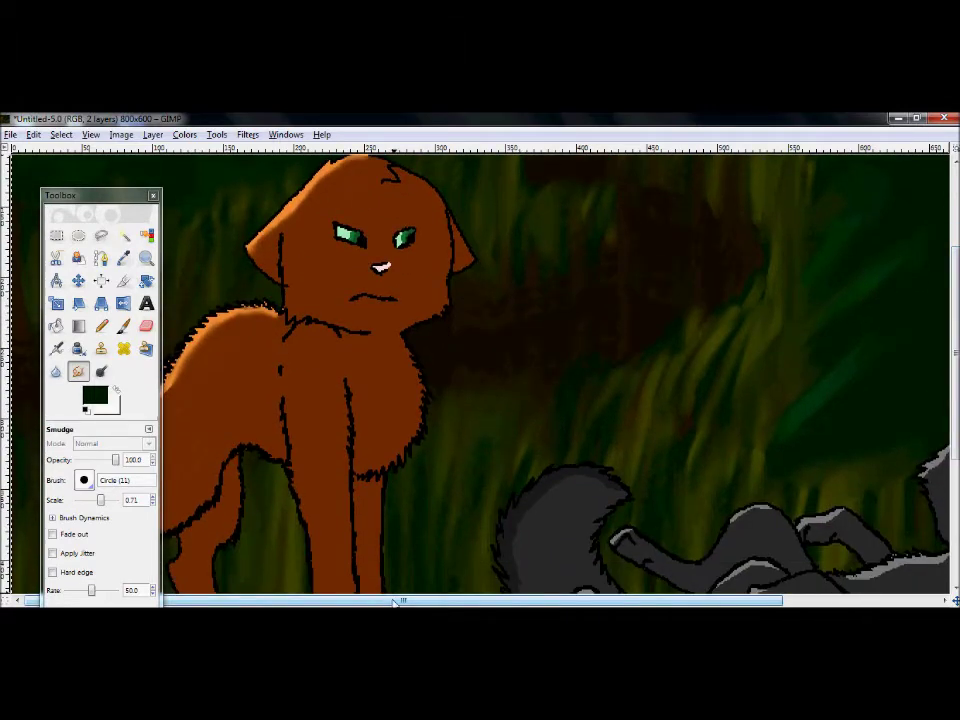
pyautogui.moveTo(100, 195); pyautogui.dragTo(675, 218)
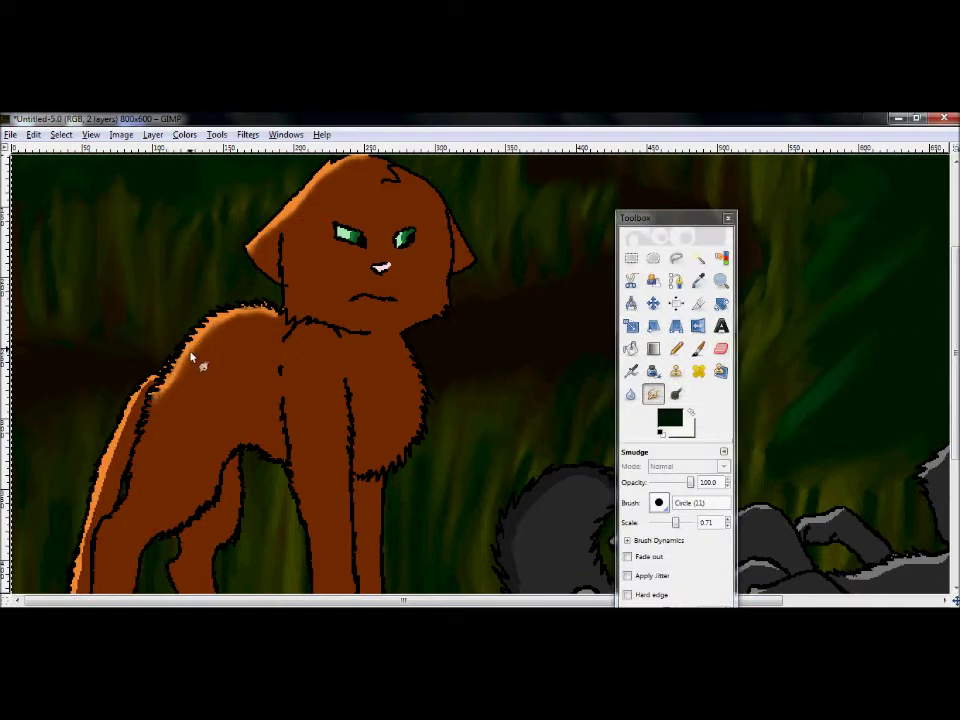
pyautogui.moveTo(117, 463); pyautogui.dragTo(96, 514)
pyautogui.press('[')
pyautogui.press('[')
pyautogui.press('[')
pyautogui.press('[')
pyautogui.press('[')
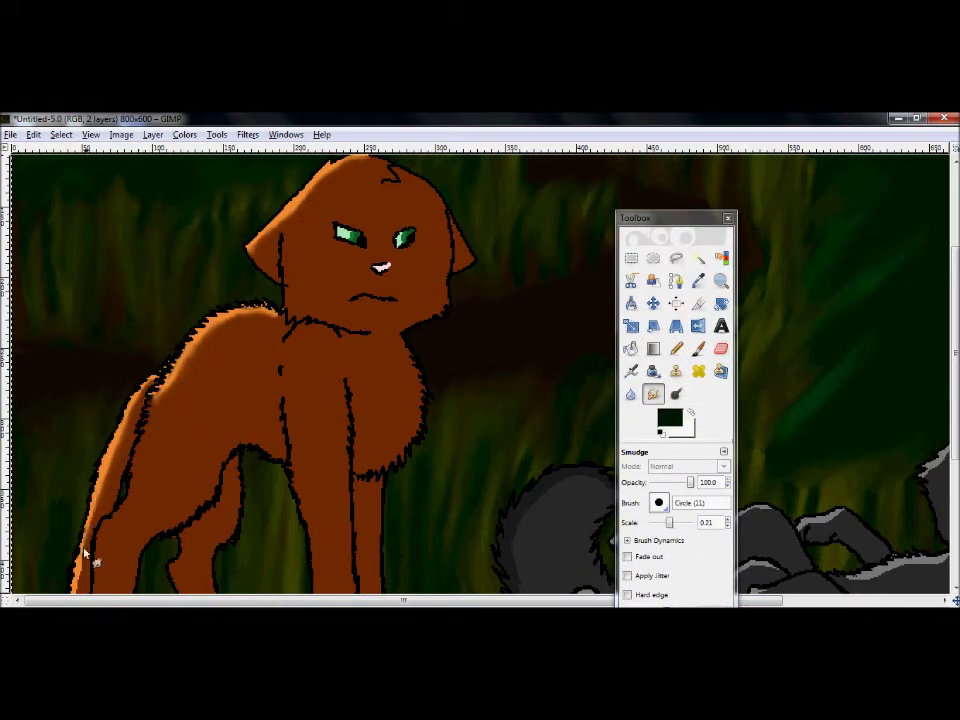
# Set the Smudge brush scale to 0.61 and blend the highlight along the orange cat's lower tail
pyautogui.scroll(-3, 88, 420)
pyautogui.press(']')
pyautogui.press(']')
pyautogui.press(']')
pyautogui.press(']')
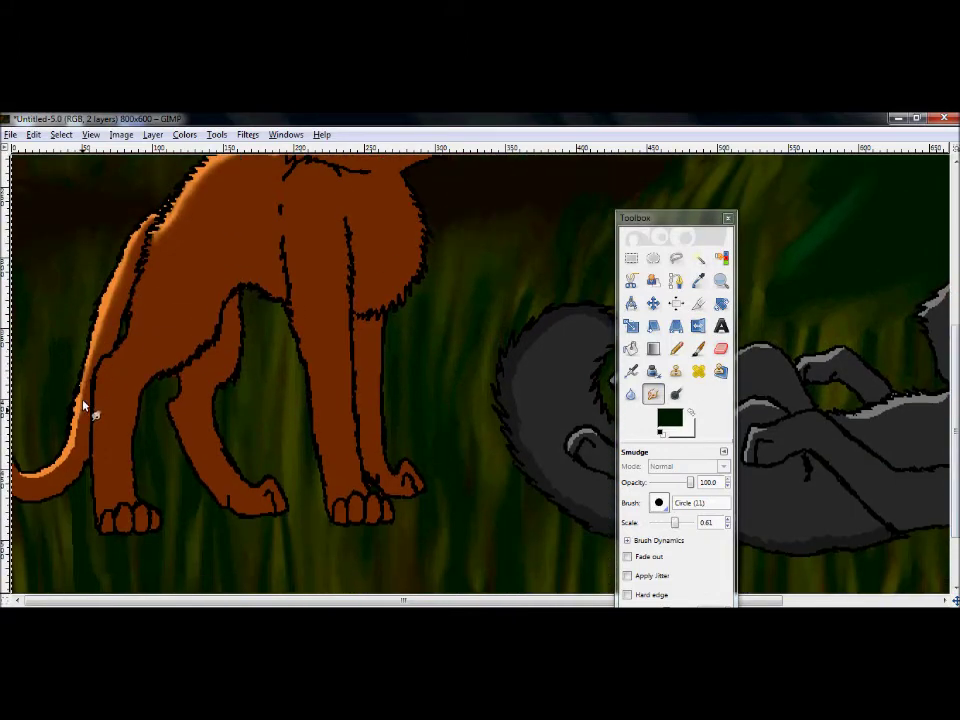
pyautogui.moveTo(20, 483); pyautogui.dragTo(90, 410)
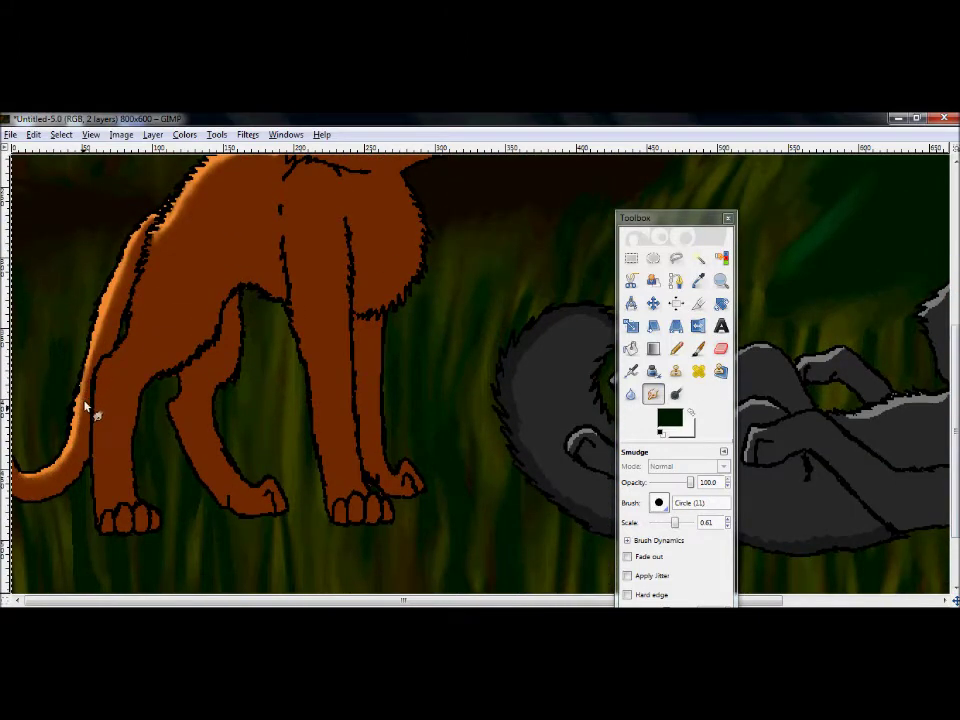
# Smudge the orange cat's far ear and blend the green bands in both eyes at brush scale 0.31
pyautogui.scroll(4, 396, 310)
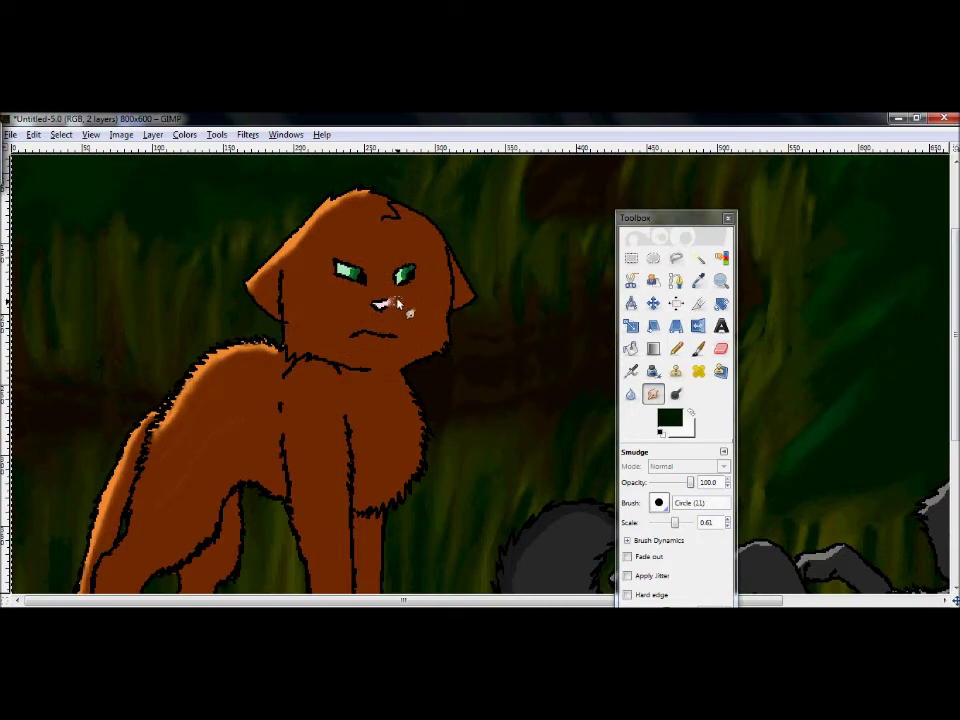
pyautogui.moveTo(455, 274); pyautogui.dragTo(469, 293)
pyautogui.press('[')
pyautogui.press('[')
pyautogui.press('[')
pyautogui.moveTo(352, 275)
pyautogui.mouseDown()
pyautogui.moveTo(347, 268)
pyautogui.moveTo(401, 276)
pyautogui.mouseUp()
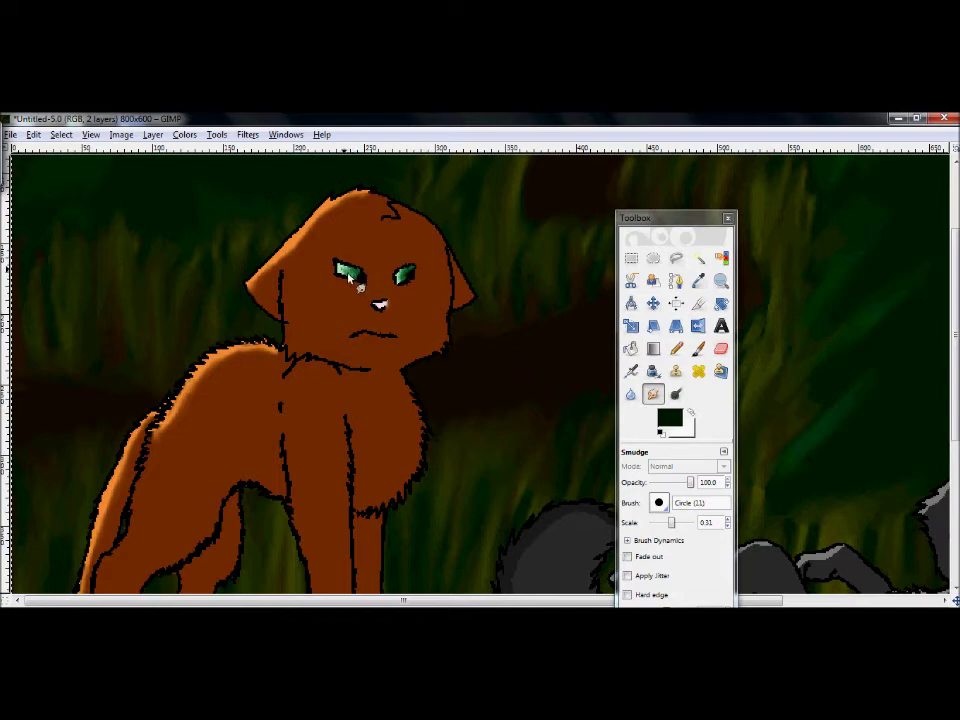
# Soften the outlines of the orange cat's chest, front legs and belly with Smudge at brush scale 0.71
pyautogui.moveTo(762, 601); pyautogui.dragTo(921, 601)
pyautogui.moveTo(540, 601); pyautogui.dragTo(360, 603)
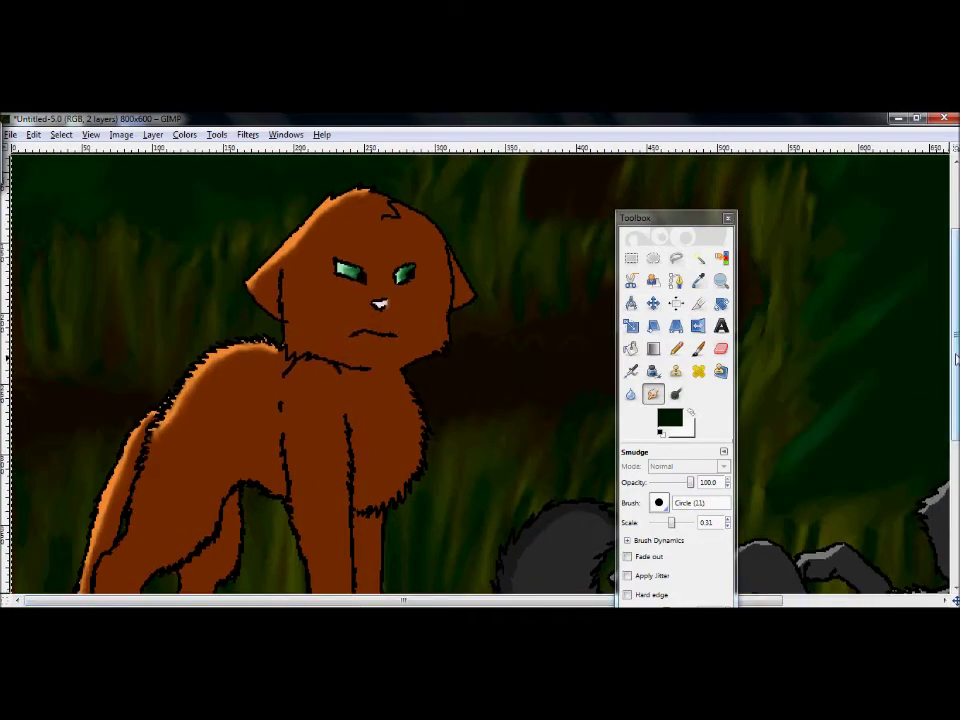
pyautogui.scroll(-3, 416, 420)
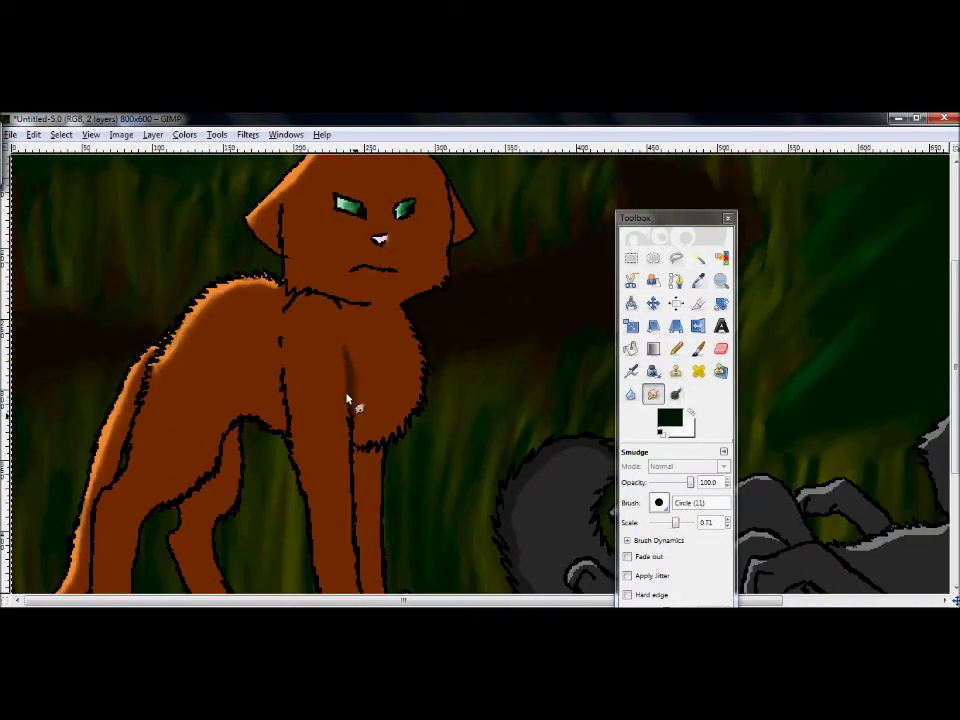
pyautogui.scroll(-7, 355, 497)
pyautogui.moveTo(284, 241); pyautogui.dragTo(313, 441)
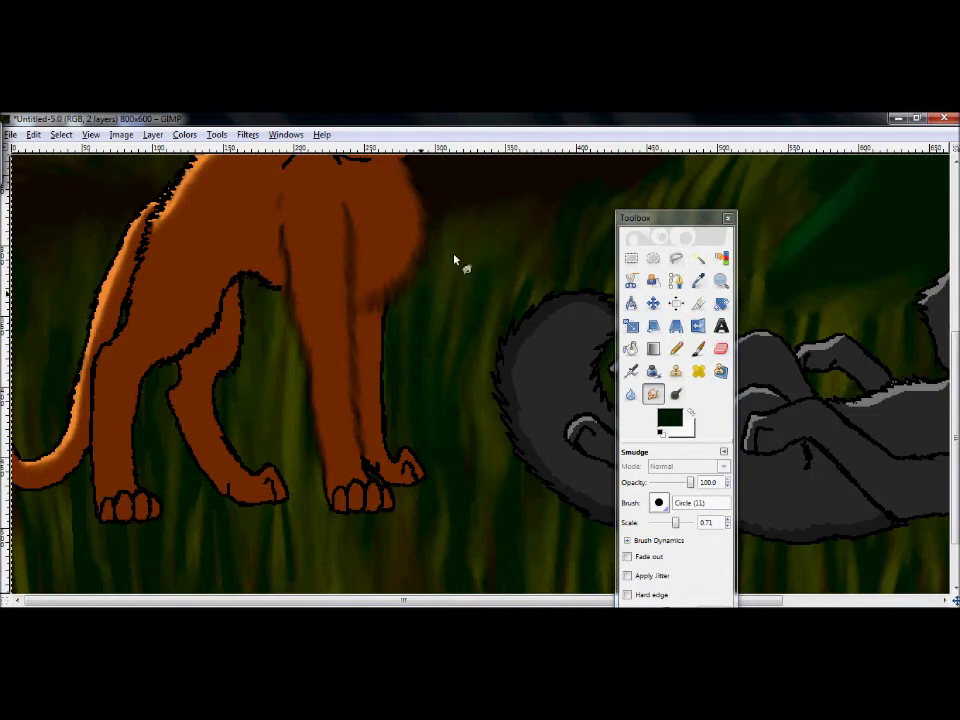
pyautogui.moveTo(385, 371); pyautogui.dragTo(391, 457)
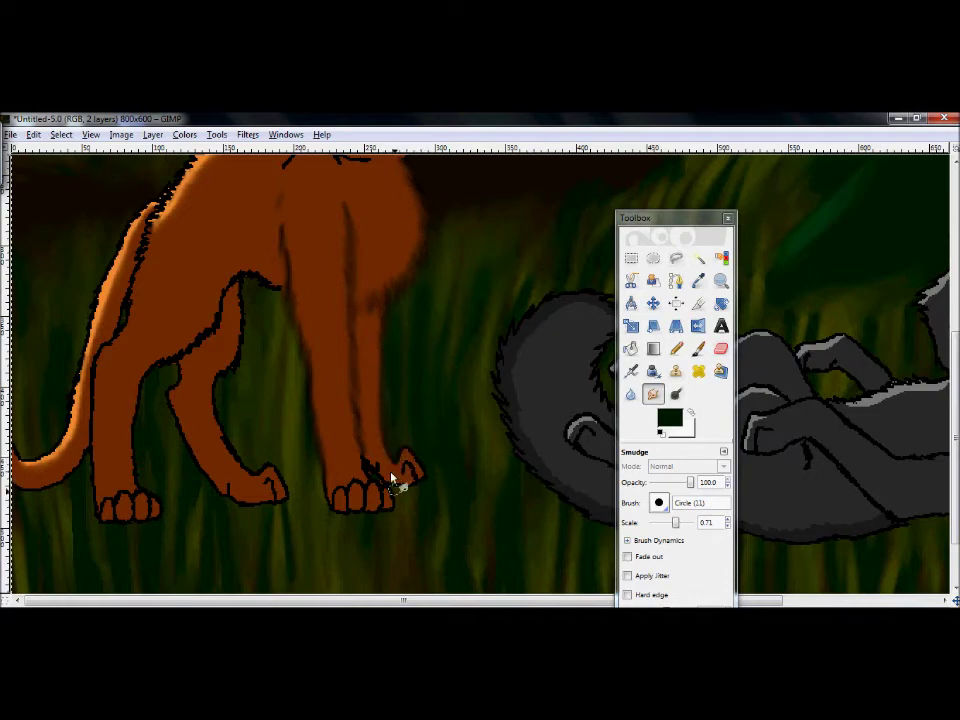
pyautogui.moveTo(224, 302); pyautogui.dragTo(199, 343)
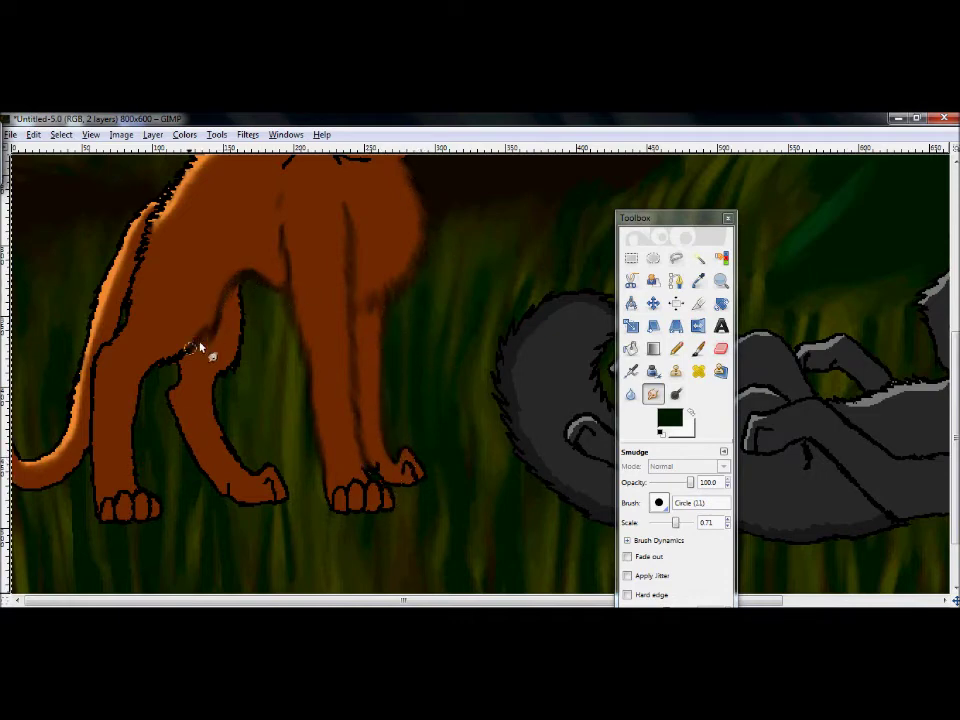
# Smudge the outlines of the orange cat's back, near ear, cheeks and neck
pyautogui.scroll(5, 173, 243)
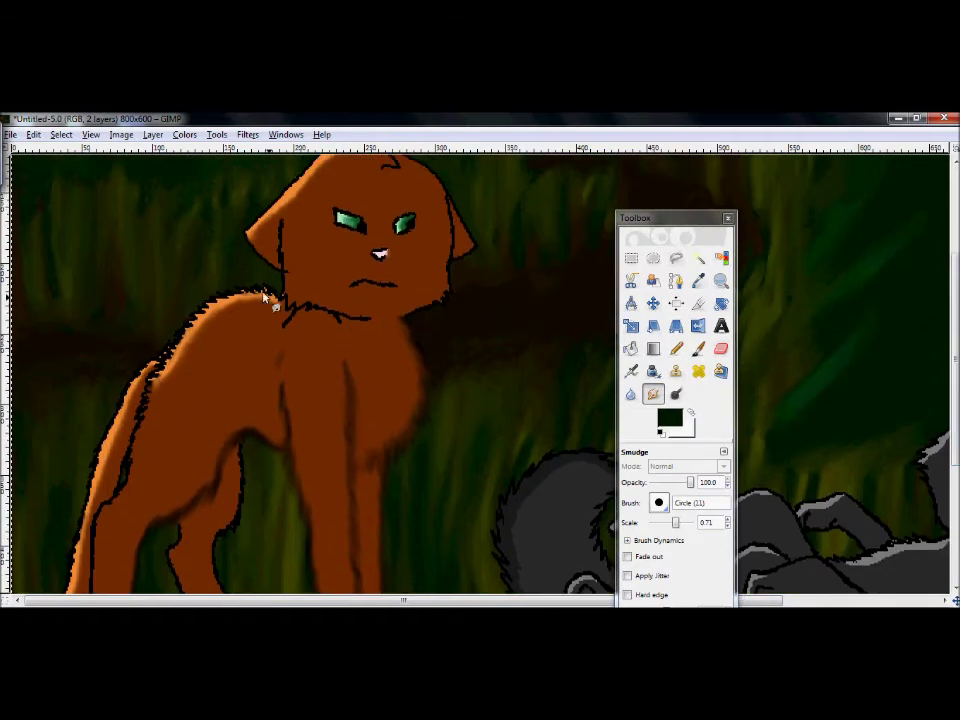
pyautogui.moveTo(286, 204)
pyautogui.mouseDown()
pyautogui.moveTo(262, 258)
pyautogui.moveTo(284, 223)
pyautogui.moveTo(284, 303)
pyautogui.mouseUp()
pyautogui.moveTo(396, 302)
pyautogui.mouseDown()
pyautogui.moveTo(443, 205)
pyautogui.moveTo(424, 302)
pyautogui.mouseUp()
pyautogui.moveTo(328, 311)
pyautogui.mouseDown()
pyautogui.moveTo(283, 332)
pyautogui.moveTo(309, 310)
pyautogui.mouseUp()
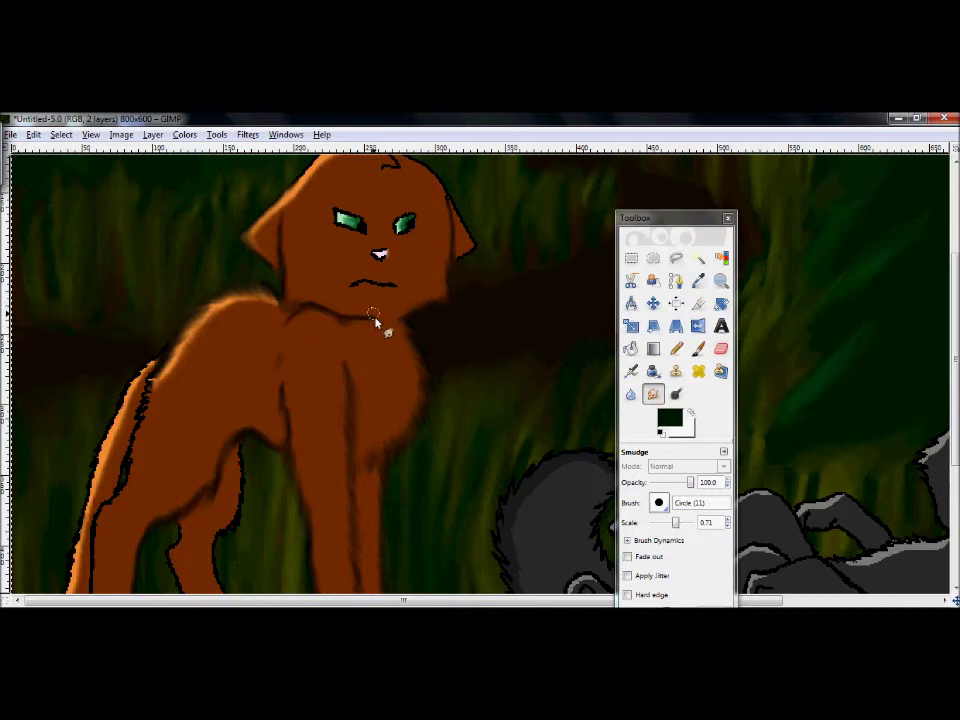
# Reduce the Smudge brush scale to 0.51 and soften the outlines of the orange cat's forehead, tuft and far ear
pyautogui.scroll(2, 311, 253)
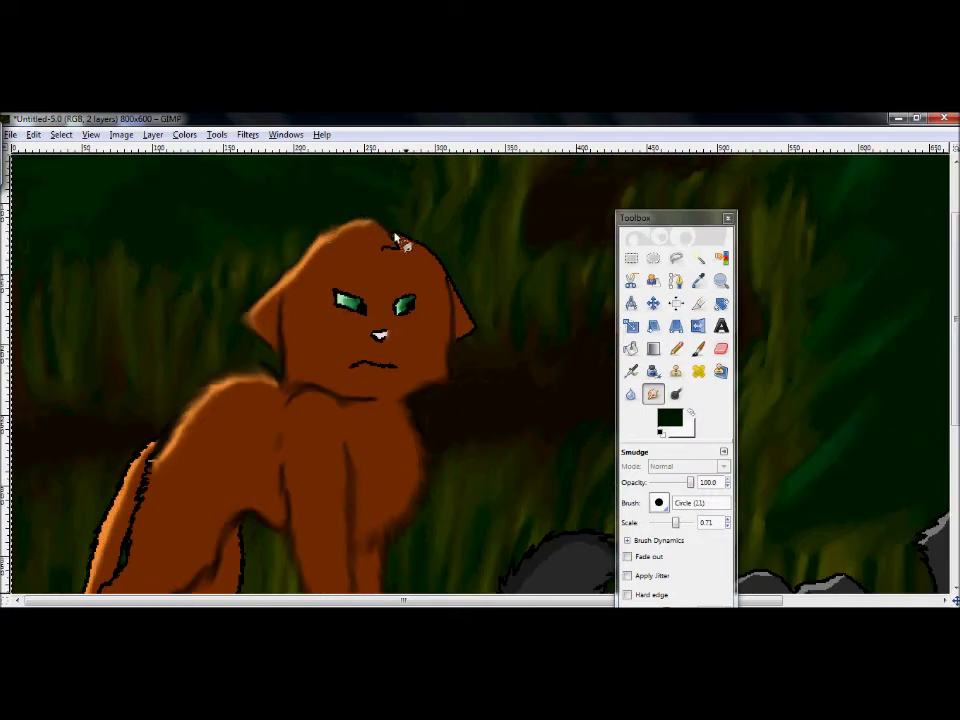
pyautogui.press('[')
pyautogui.press('[')
pyautogui.press('[')
pyautogui.press('[')
pyautogui.moveTo(334, 224)
pyautogui.mouseDown()
pyautogui.moveTo(390, 230)
pyautogui.moveTo(387, 251)
pyautogui.mouseUp()
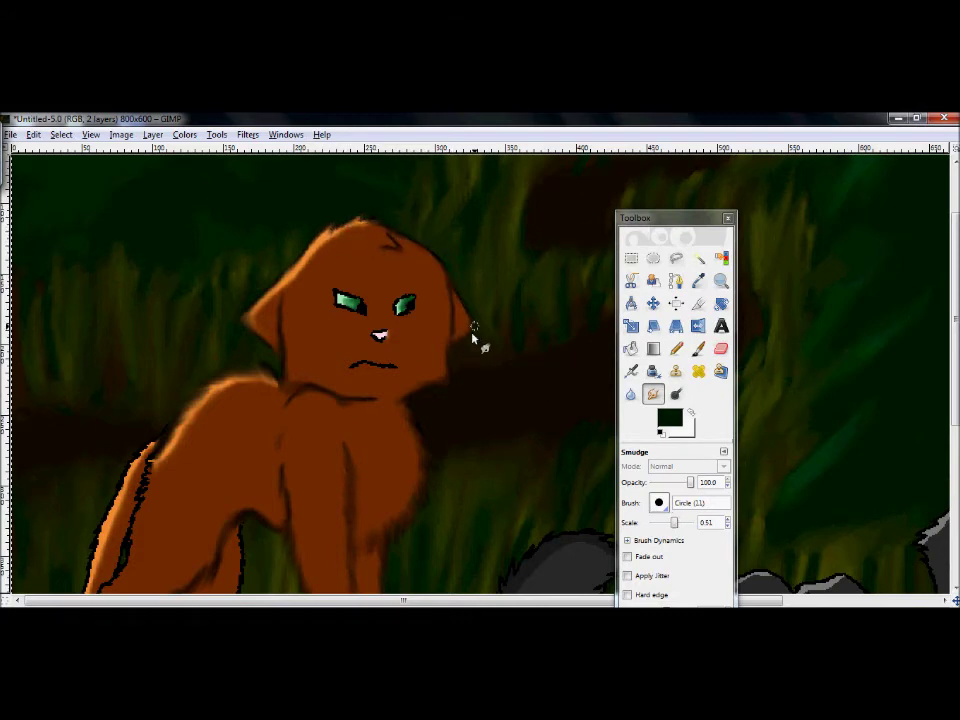
# Smudge the outlines of the orange cat's hind legs, hind paw and tail
pyautogui.scroll(-5, 932, 396)
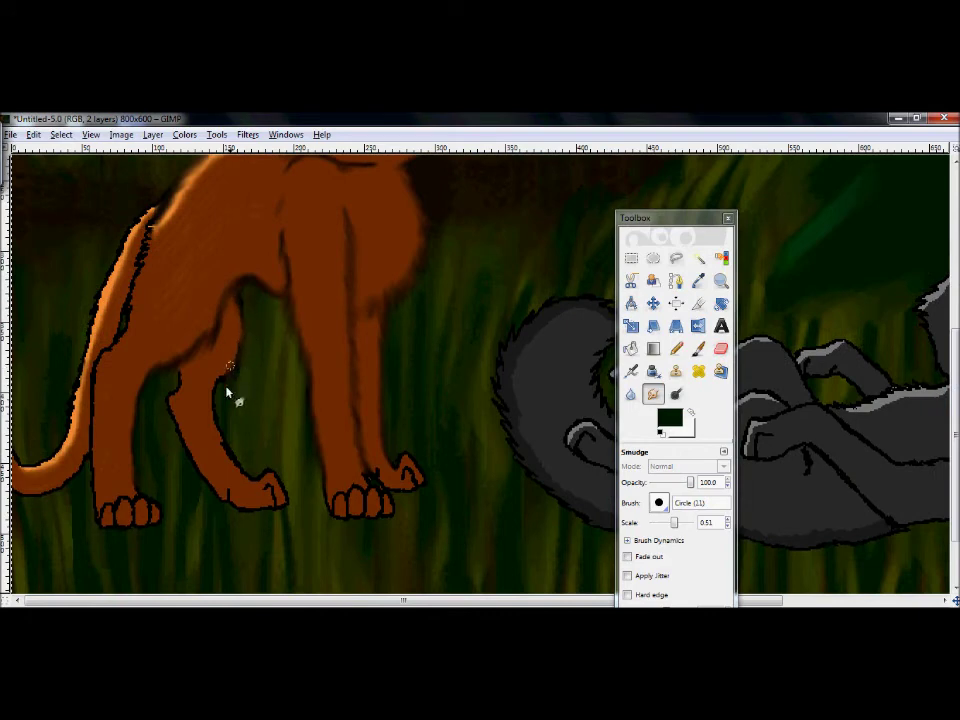
pyautogui.moveTo(178, 379)
pyautogui.mouseDown()
pyautogui.moveTo(178, 433)
pyautogui.moveTo(227, 505)
pyautogui.moveTo(273, 512)
pyautogui.mouseUp()
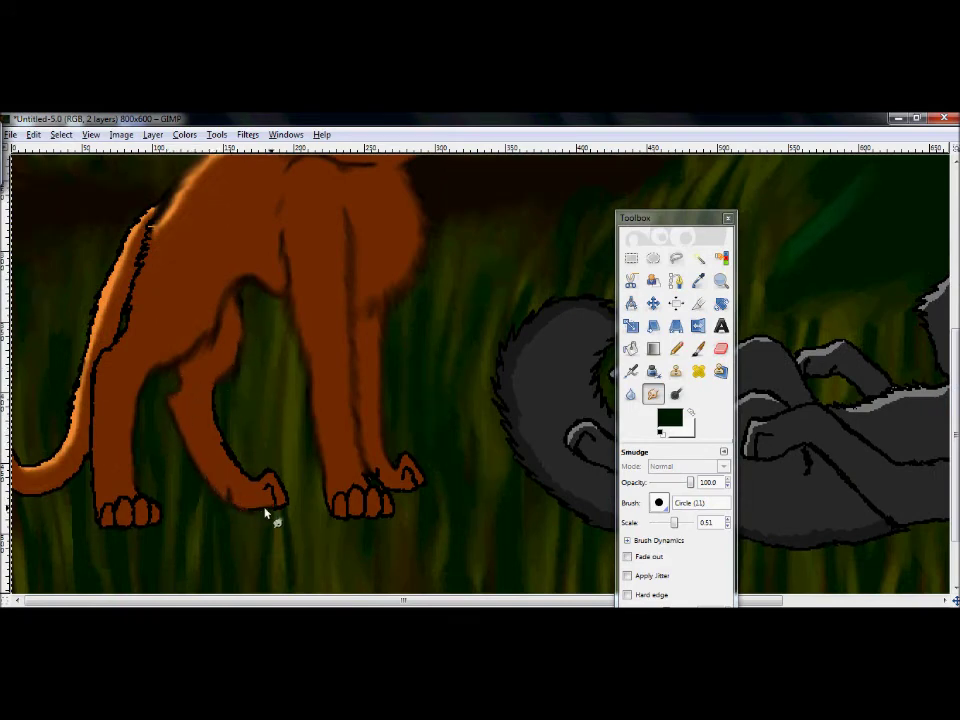
pyautogui.moveTo(231, 451)
pyautogui.mouseDown()
pyautogui.moveTo(250, 481)
pyautogui.moveTo(274, 474)
pyautogui.moveTo(285, 509)
pyautogui.moveTo(247, 517)
pyautogui.moveTo(281, 511)
pyautogui.mouseUp()
pyautogui.moveTo(152, 228)
pyautogui.mouseDown()
pyautogui.moveTo(107, 348)
pyautogui.moveTo(88, 468)
pyautogui.mouseUp()
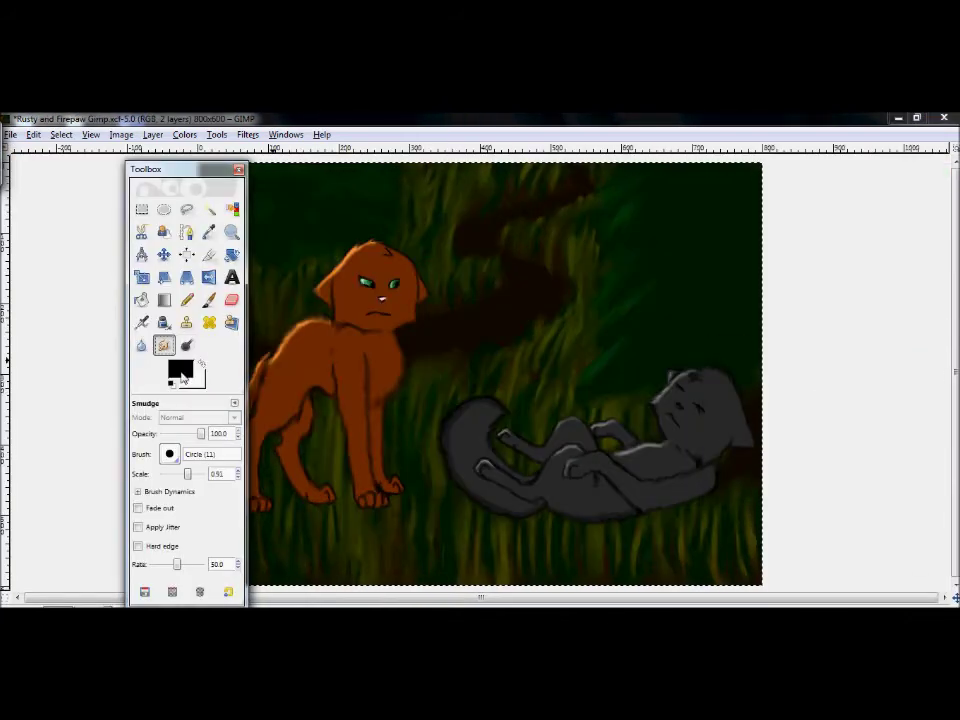
# Set the foreground colour to 011903 and pencil grass blades over the gray cat's underside and the orange cat's paws
pyautogui.click(181, 369)
pyautogui.click(250, 314)
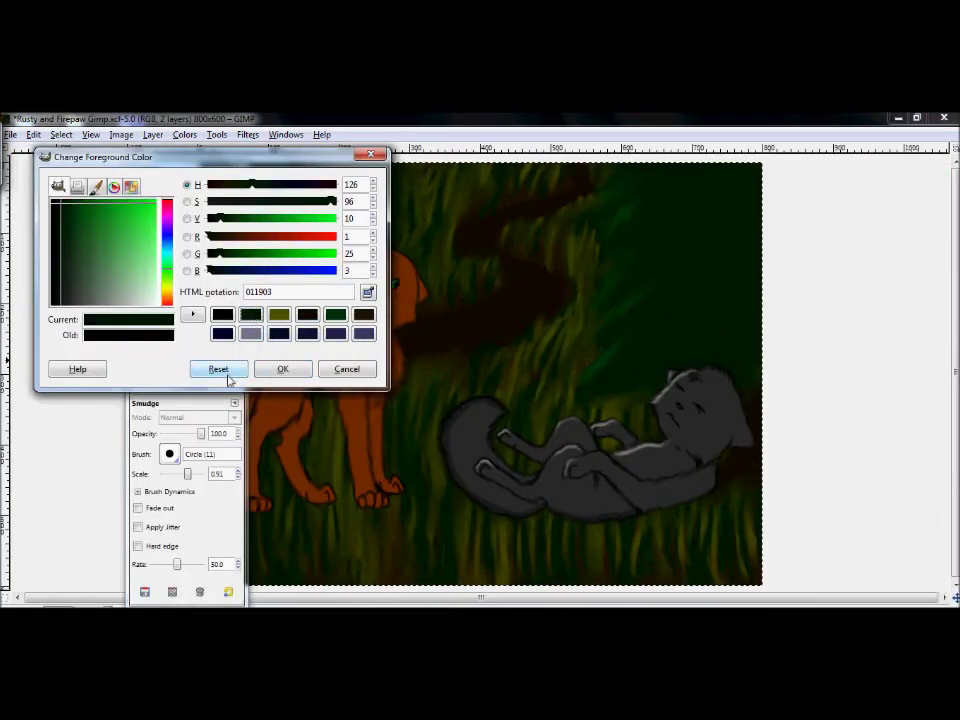
pyautogui.click(282, 370)
pyautogui.click(187, 300)
pyautogui.moveTo(515, 516)
pyautogui.mouseDown()
pyautogui.moveTo(465, 505)
pyautogui.moveTo(550, 501)
pyautogui.moveTo(575, 531)
pyautogui.moveTo(610, 509)
pyautogui.moveTo(632, 533)
pyautogui.moveTo(676, 526)
pyautogui.moveTo(712, 493)
pyautogui.moveTo(754, 506)
pyautogui.mouseUp()
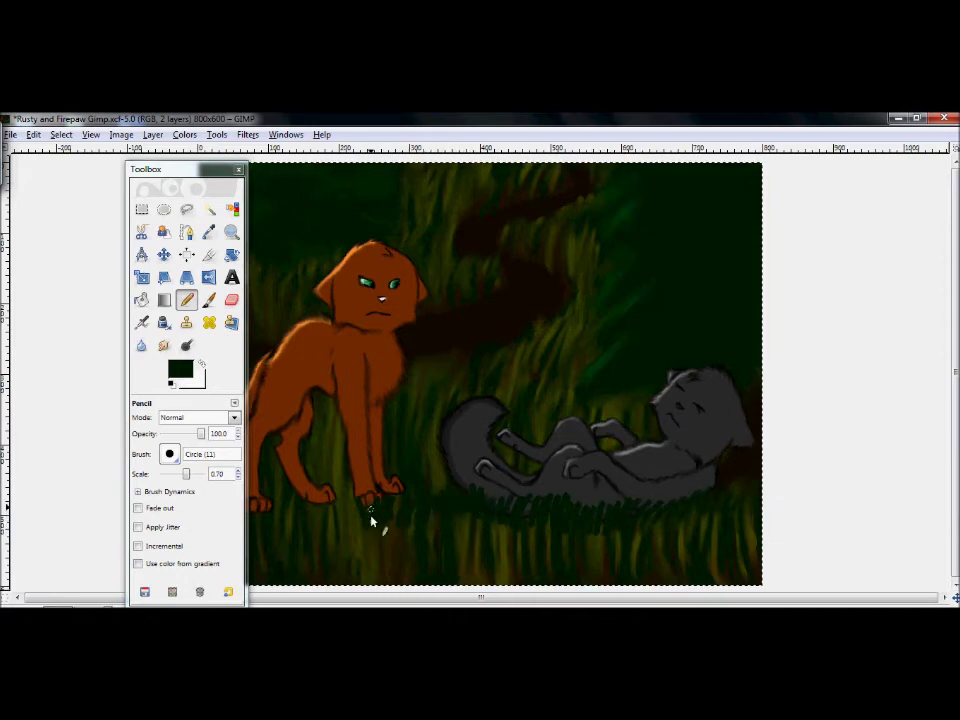
pyautogui.moveTo(371, 516); pyautogui.dragTo(251, 504)
pyautogui.moveTo(290, 470)
pyautogui.mouseDown()
pyautogui.moveTo(422, 508)
pyautogui.moveTo(343, 499)
pyautogui.moveTo(364, 510)
pyautogui.moveTo(407, 495)
pyautogui.mouseUp()
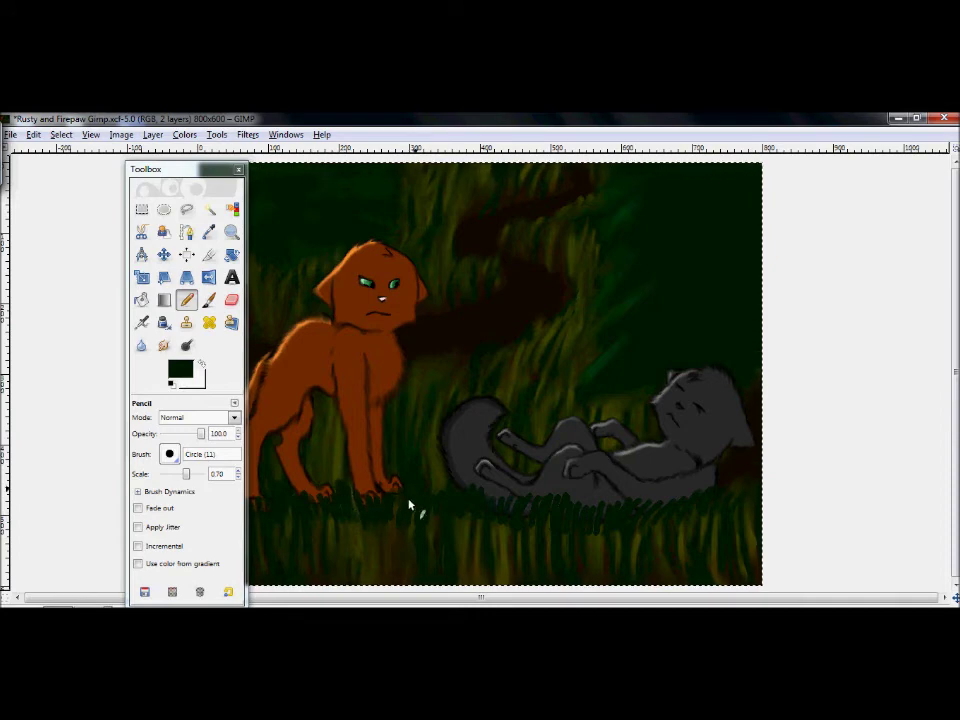
# Pencil olive grass blades along the ground over both cats' undersides and paws, and add dark green blades between them
pyautogui.click(180, 370)
pyautogui.click(285, 369)
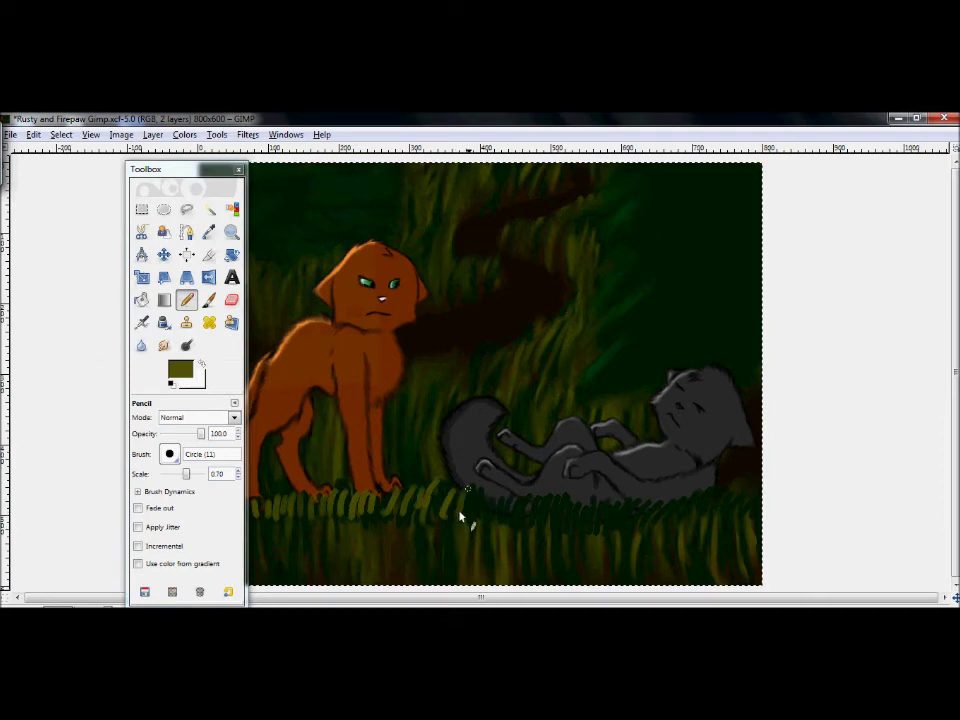
pyautogui.moveTo(465, 514); pyautogui.dragTo(501, 521)
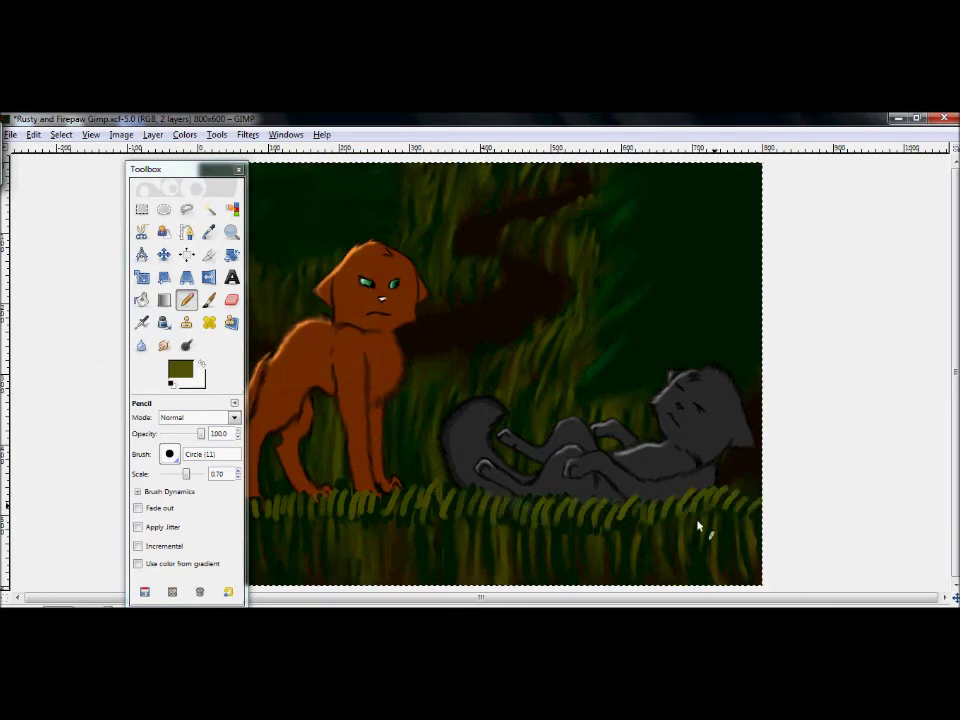
pyautogui.click(180, 370)
pyautogui.click(283, 369)
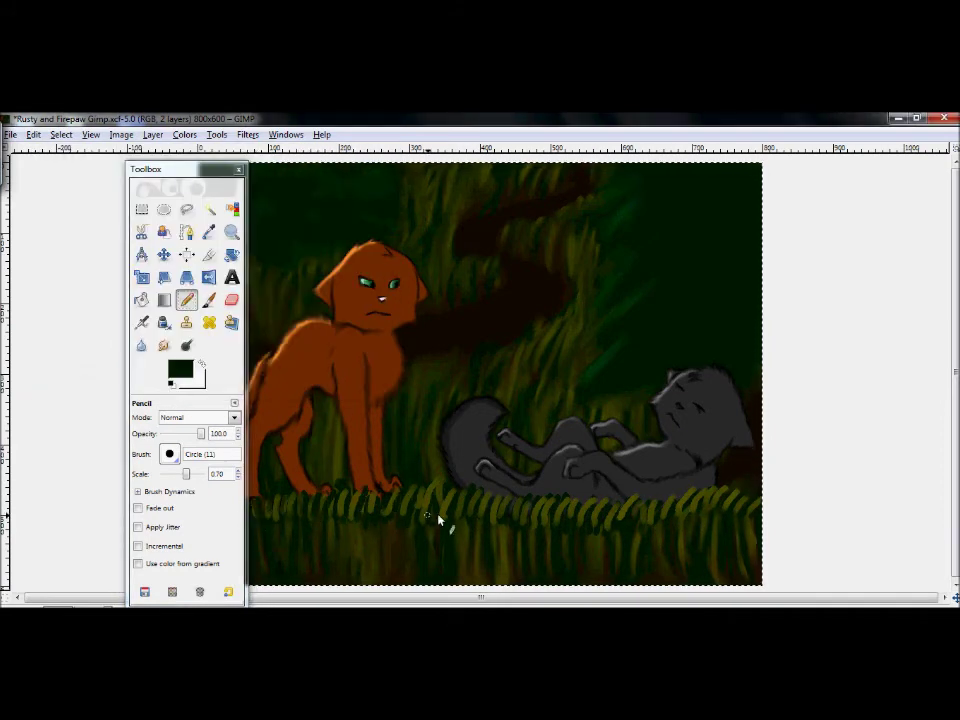
# Smudge the foreground grass into the cats' paws and undersides at brush scale 1.41, and save the drawing
pyautogui.press('s')
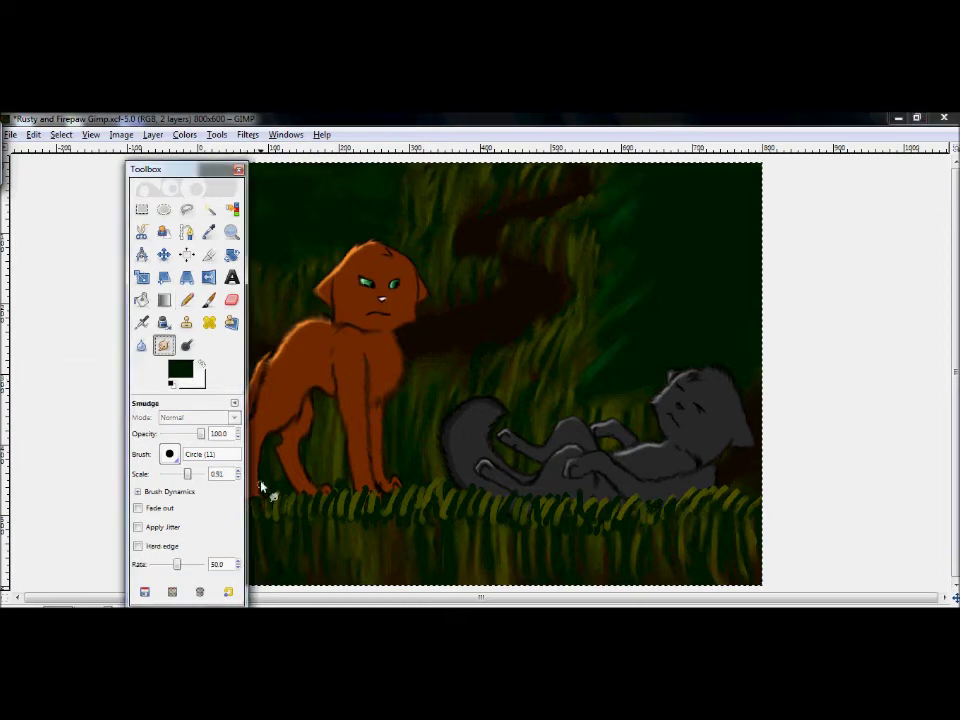
pyautogui.moveTo(251, 506)
pyautogui.mouseDown()
pyautogui.moveTo(313, 514)
pyautogui.moveTo(321, 488)
pyautogui.moveTo(345, 519)
pyautogui.moveTo(376, 481)
pyautogui.moveTo(357, 534)
pyautogui.moveTo(390, 507)
pyautogui.moveTo(330, 482)
pyautogui.moveTo(407, 520)
pyautogui.moveTo(376, 500)
pyautogui.moveTo(407, 501)
pyautogui.moveTo(334, 494)
pyautogui.moveTo(427, 522)
pyautogui.mouseUp()
pyautogui.moveTo(424, 455)
pyautogui.mouseDown()
pyautogui.moveTo(341, 550)
pyautogui.moveTo(386, 503)
pyautogui.moveTo(485, 498)
pyautogui.moveTo(455, 543)
pyautogui.moveTo(461, 521)
pyautogui.moveTo(440, 527)
pyautogui.moveTo(482, 525)
pyautogui.moveTo(421, 568)
pyautogui.moveTo(373, 549)
pyautogui.moveTo(526, 525)
pyautogui.moveTo(419, 504)
pyautogui.moveTo(414, 436)
pyautogui.moveTo(399, 486)
pyautogui.moveTo(540, 504)
pyautogui.moveTo(491, 512)
pyautogui.moveTo(512, 492)
pyautogui.moveTo(528, 543)
pyautogui.moveTo(556, 513)
pyautogui.moveTo(575, 549)
pyautogui.moveTo(601, 494)
pyautogui.mouseUp()
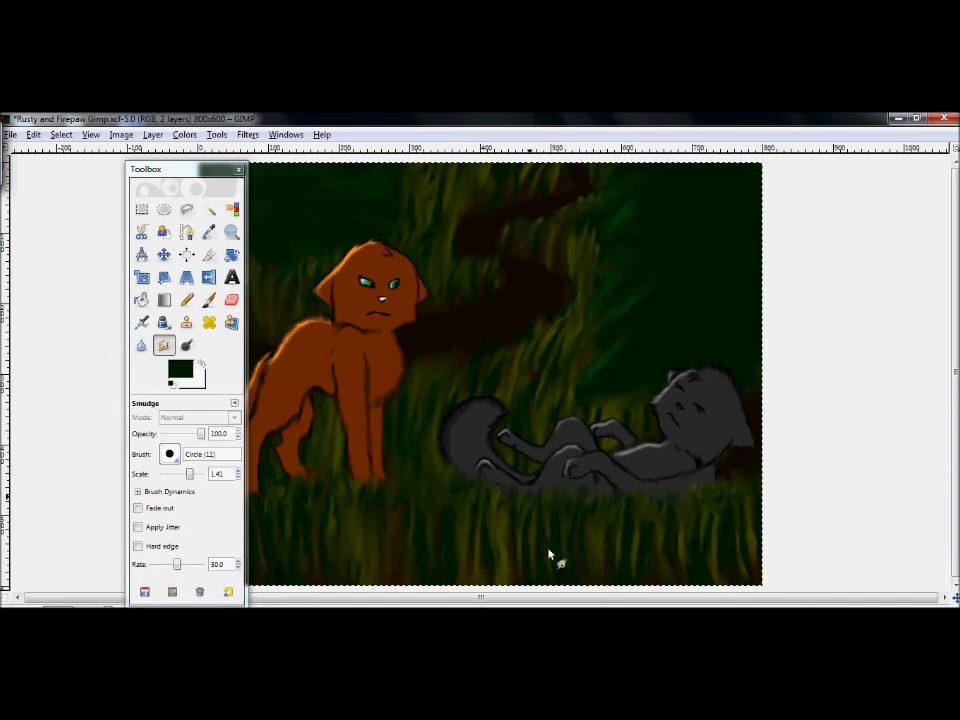
pyautogui.hotkey('ctrl', 's')
pyautogui.moveTo(384, 493); pyautogui.dragTo(399, 489)
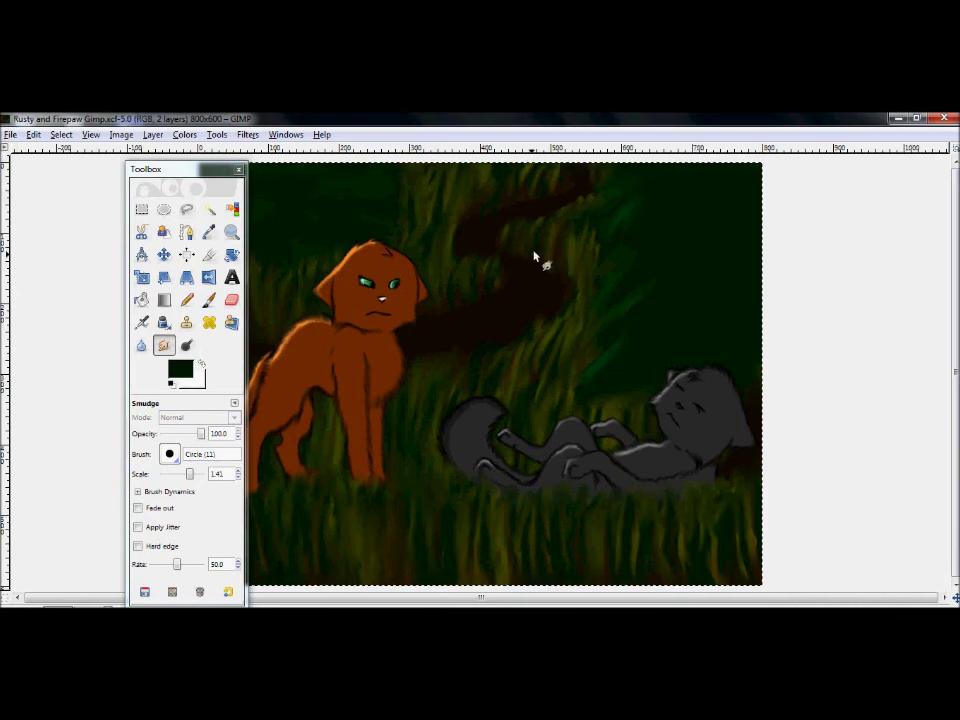
# Try to set the background colour to black (000000)
pyautogui.click(195, 378)
pyautogui.click(280, 315)
pyautogui.click(53, 202)
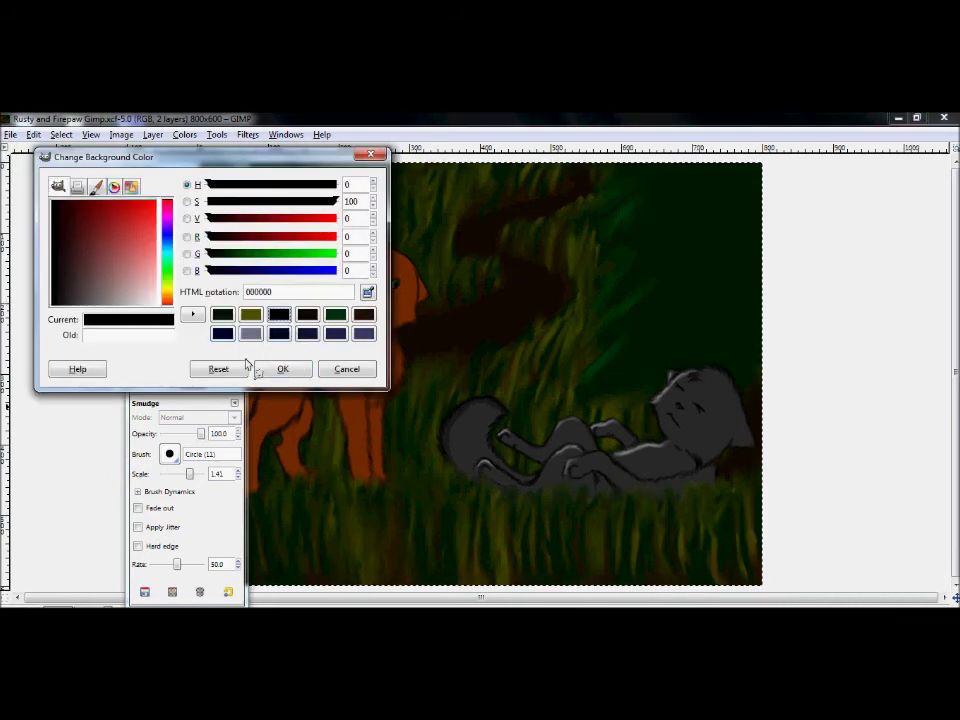
pyautogui.click(282, 369)
# Sample a dark gray from the gray cat and darken the foreground colour to near-black
pyautogui.click(208, 300)
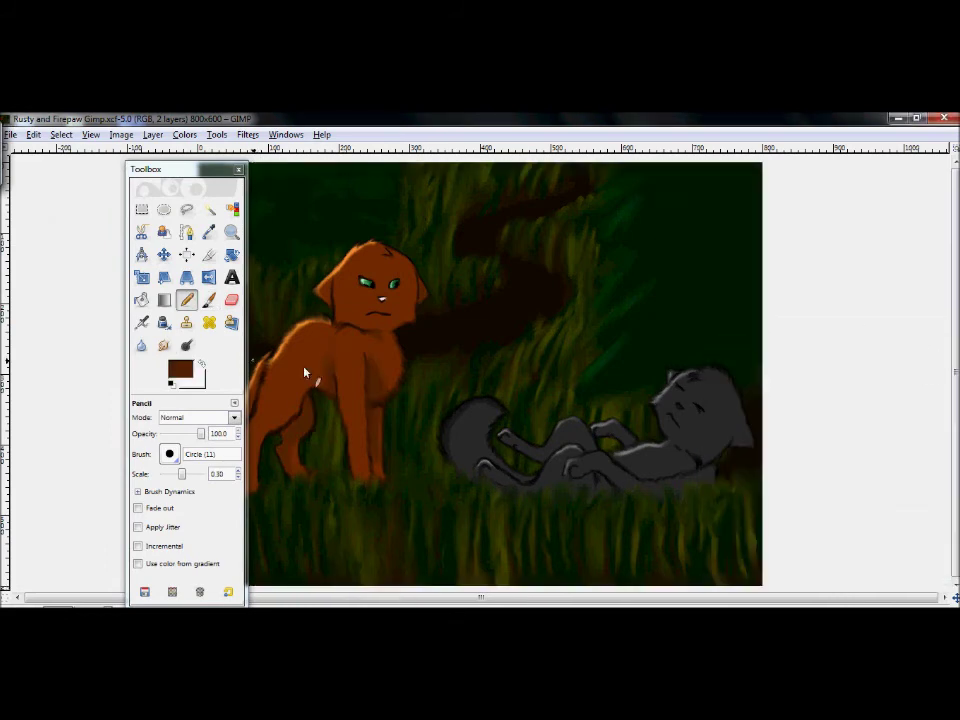
pyautogui.click(208, 231)
pyautogui.click(617, 400)
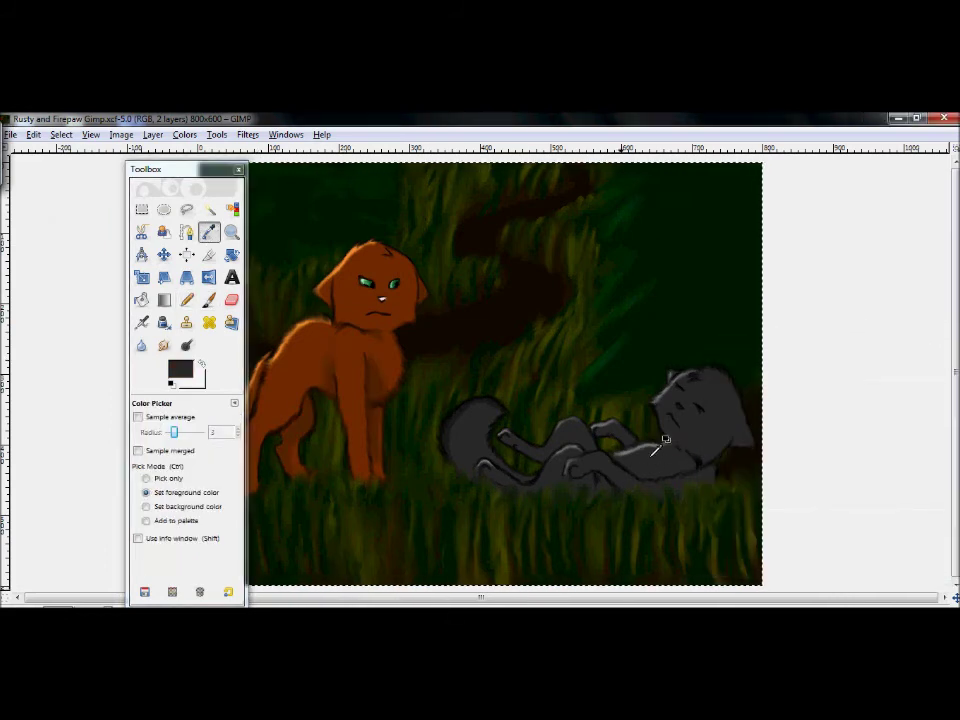
pyautogui.click(180, 370)
pyautogui.click(64, 303)
pyautogui.click(283, 369)
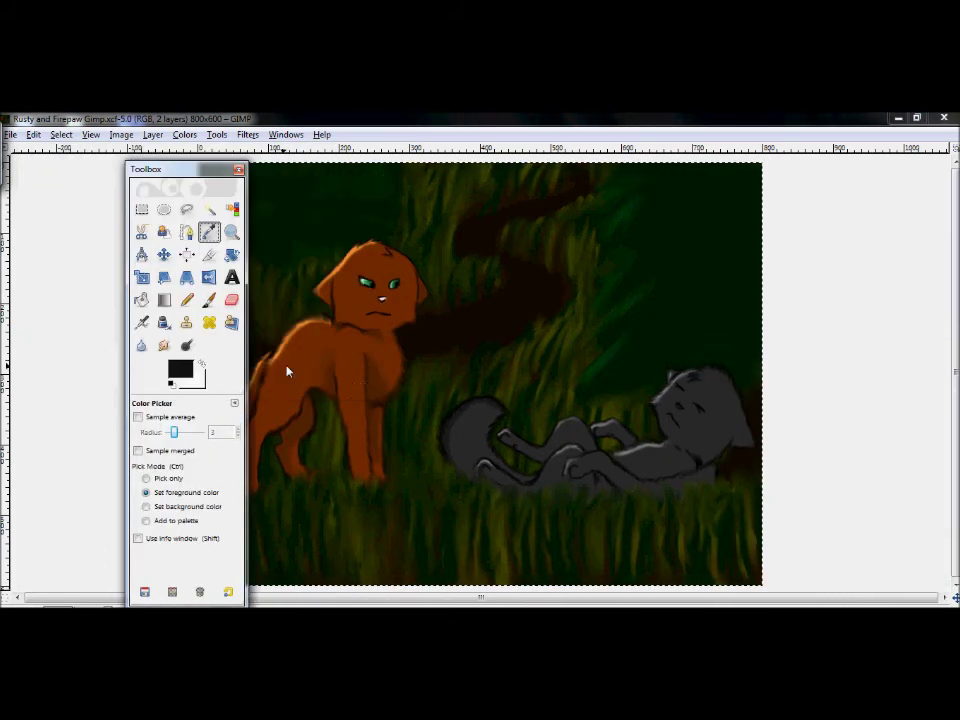
# Paint near-black shading along the gray cat's legs and body with the Paintbrush at scale 0.21
pyautogui.click(186, 300)
pyautogui.click(208, 300)
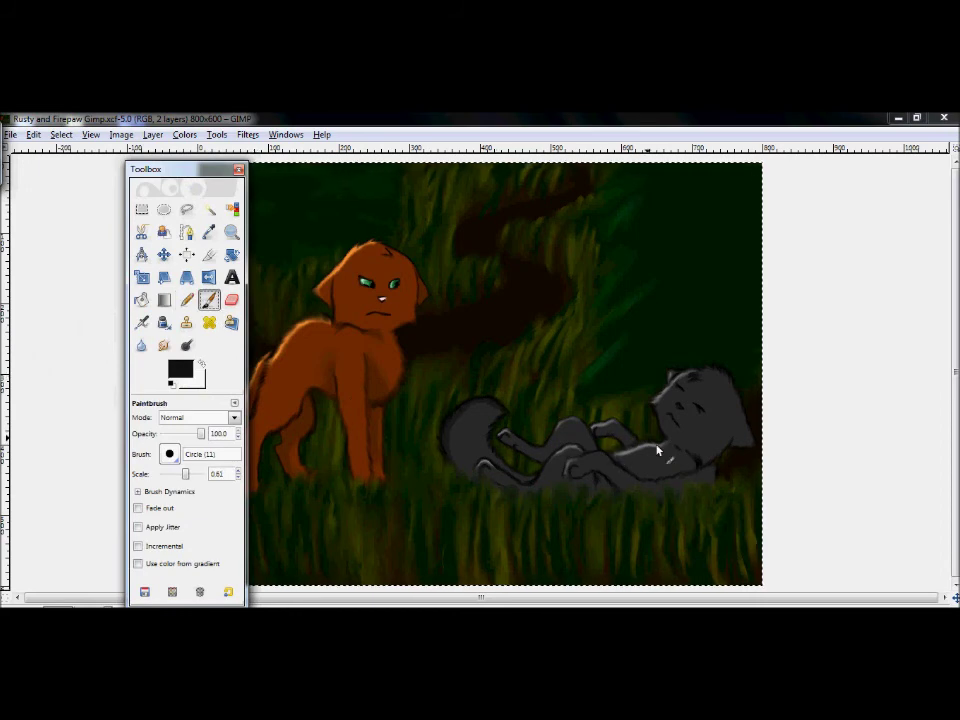
pyautogui.moveTo(479, 454); pyautogui.dragTo(503, 467)
pyautogui.moveTo(185, 474); pyautogui.dragTo(179, 474)
pyautogui.moveTo(490, 457); pyautogui.dragTo(473, 471)
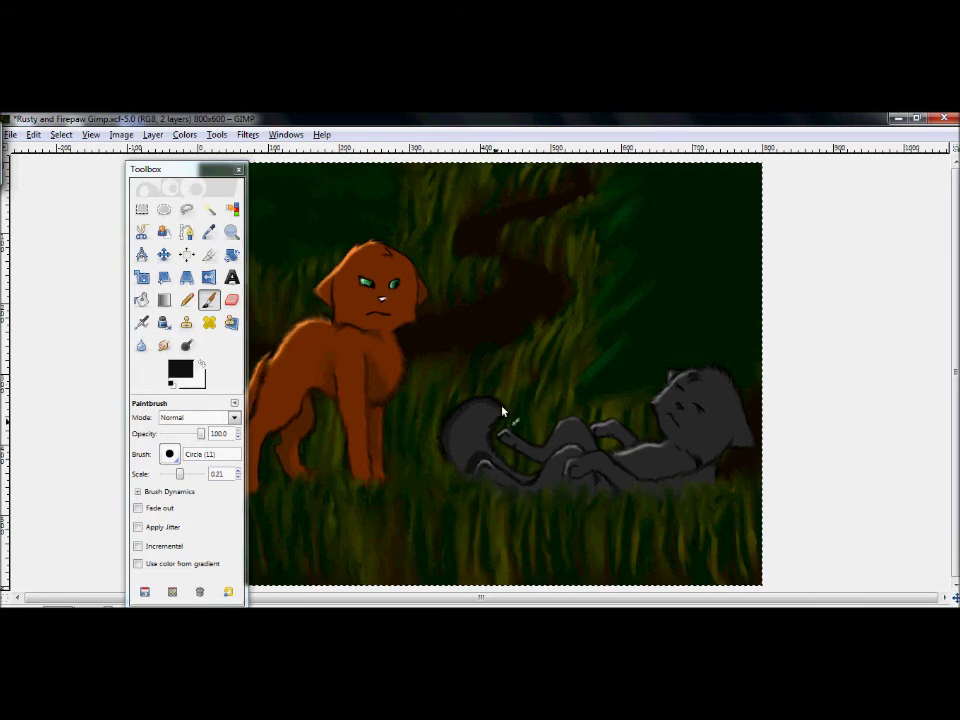
pyautogui.moveTo(544, 456)
pyautogui.mouseDown()
pyautogui.moveTo(571, 440)
pyautogui.moveTo(582, 446)
pyautogui.moveTo(540, 455)
pyautogui.moveTo(574, 458)
pyautogui.moveTo(564, 462)
pyautogui.moveTo(581, 451)
pyautogui.mouseUp()
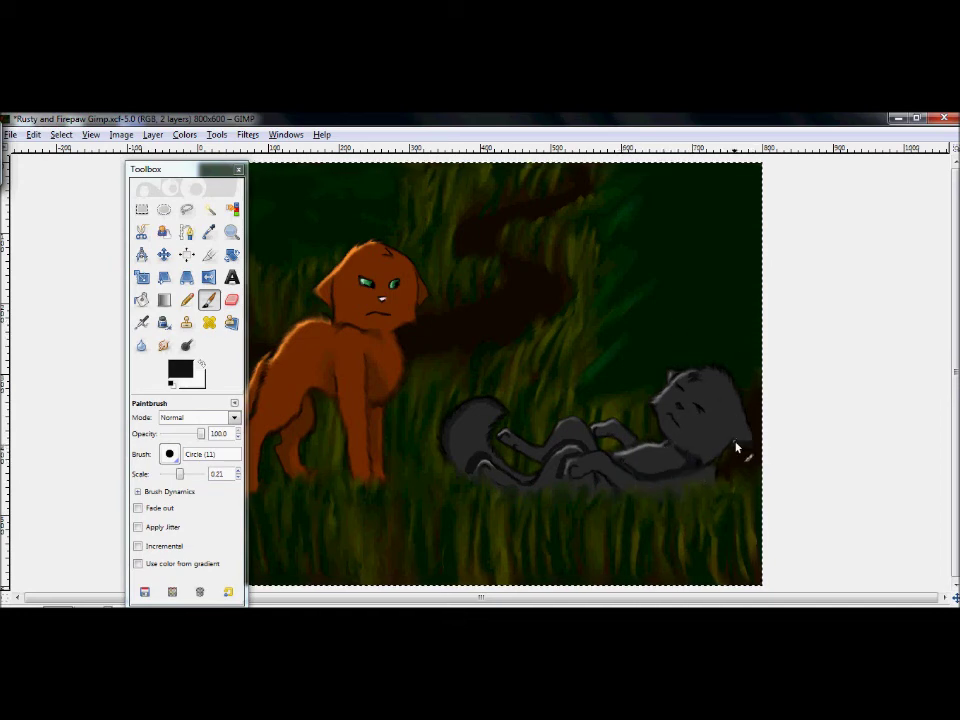
# Smudge the dark shading around the gray cat's neck and shoulder at brush scale 0.71
pyautogui.click(164, 345)
pyautogui.moveTo(685, 464)
pyautogui.mouseDown()
pyautogui.moveTo(676, 450)
pyautogui.moveTo(694, 449)
pyautogui.moveTo(690, 471)
pyautogui.mouseUp()
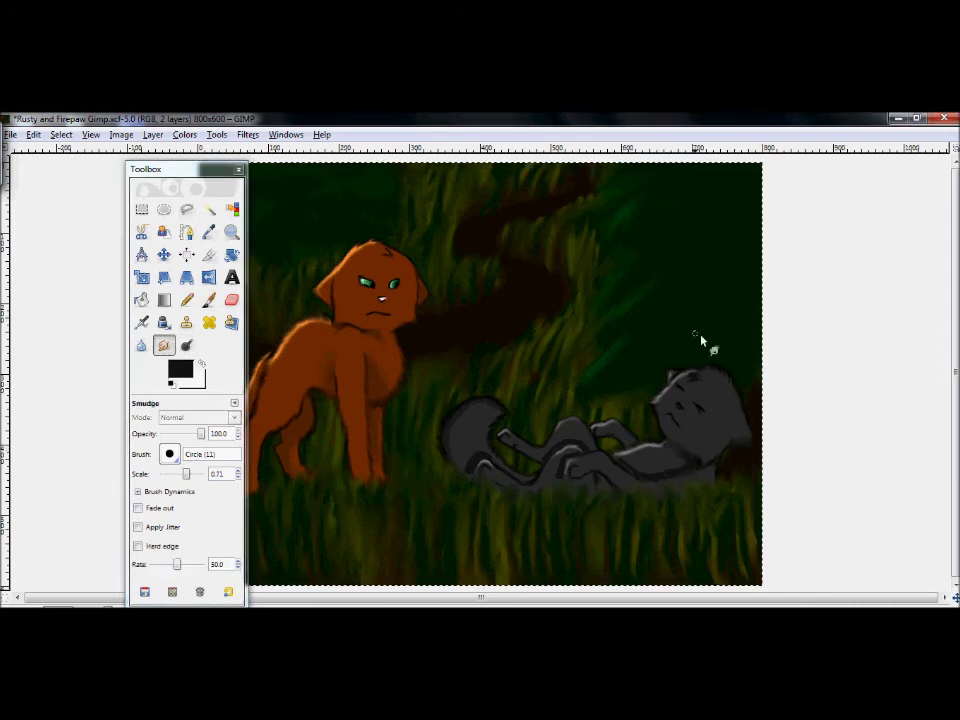
pyautogui.moveTo(657, 478)
pyautogui.mouseDown()
pyautogui.moveTo(626, 465)
pyautogui.moveTo(687, 465)
pyautogui.moveTo(625, 466)
pyautogui.moveTo(658, 450)
pyautogui.moveTo(685, 467)
pyautogui.mouseUp()
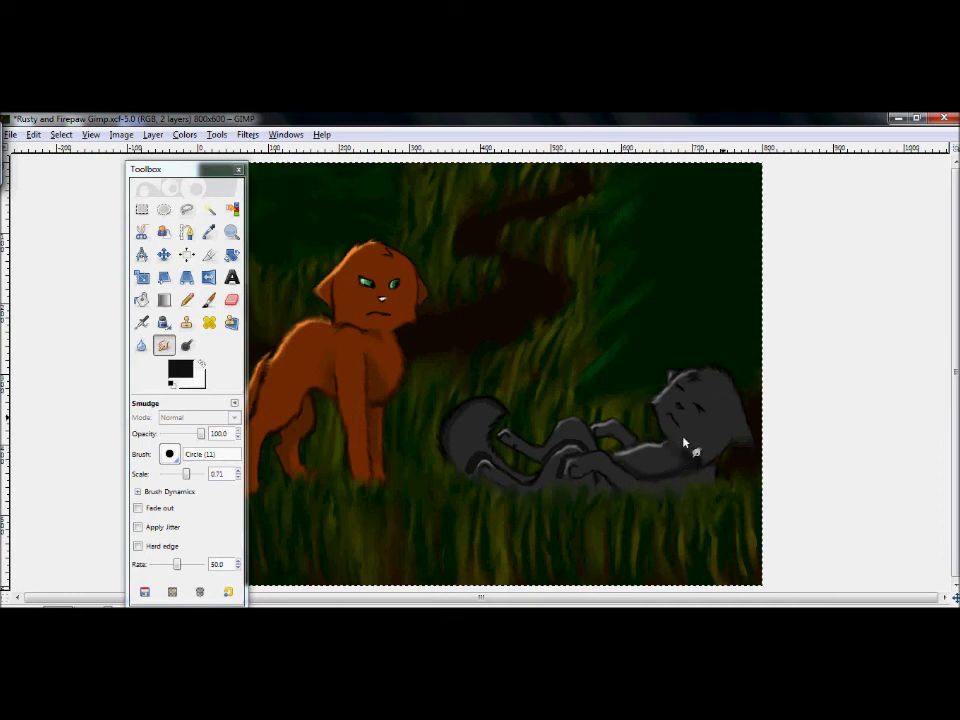